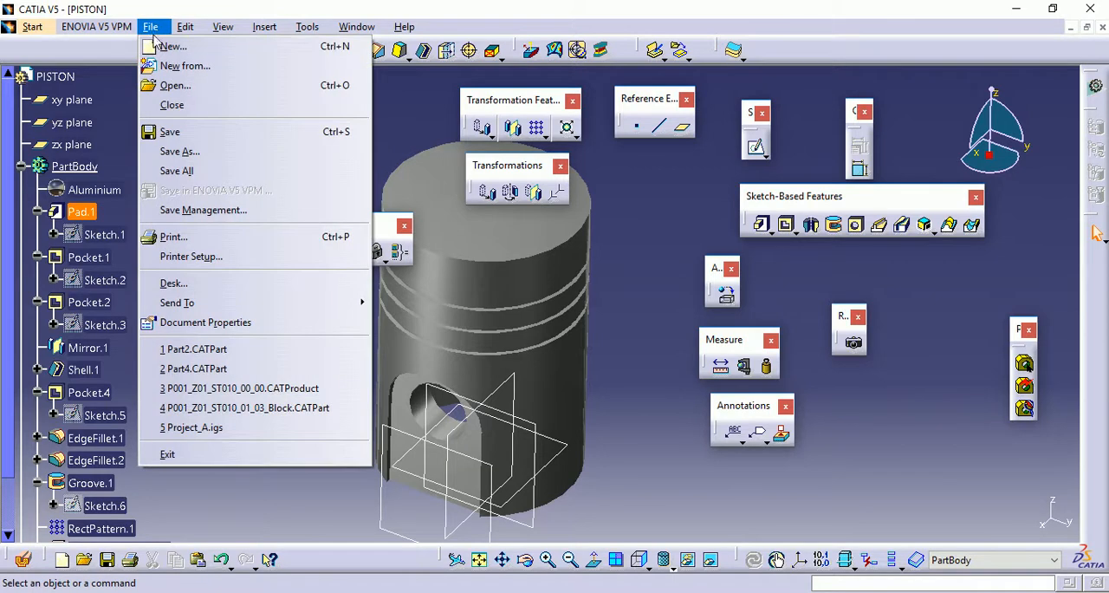
Open the ENGINE ASSEMBLY product from the EDUCATION DEMO\CATIA\PISTON folder on drive D
{"action": "left_click", "coordinate": [164, 85]}
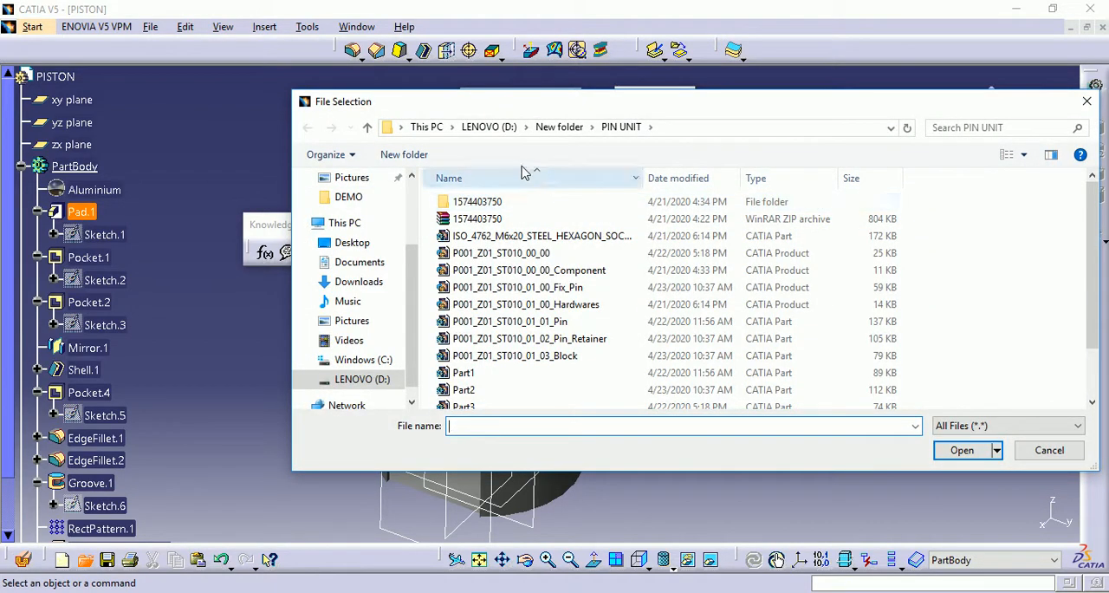
{"action": "left_click", "coordinate": [484, 128]}
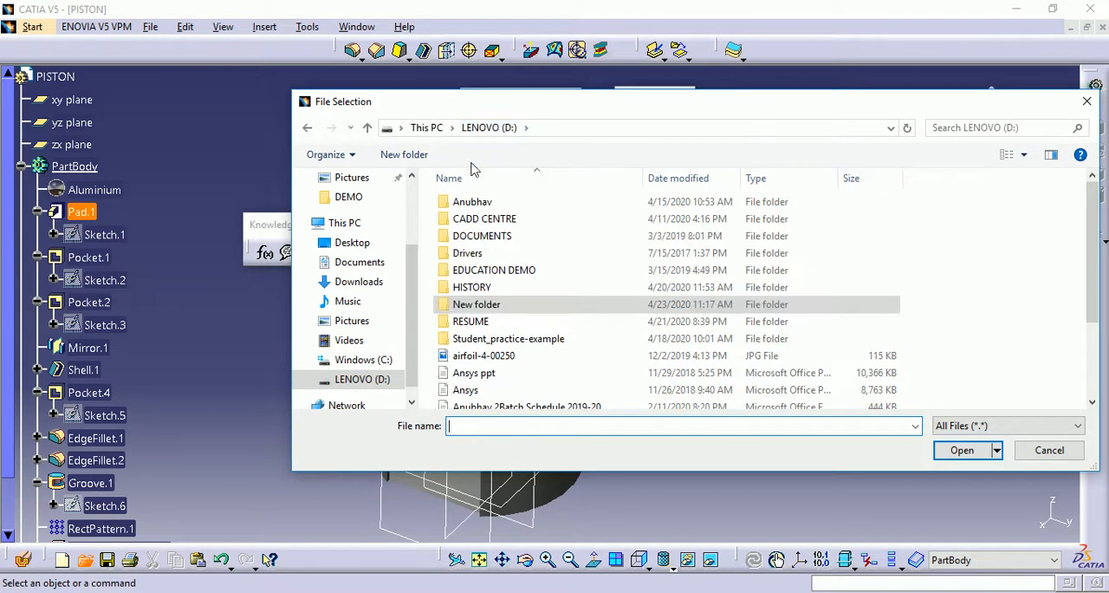
{"action": "double_click", "coordinate": [474, 270]}
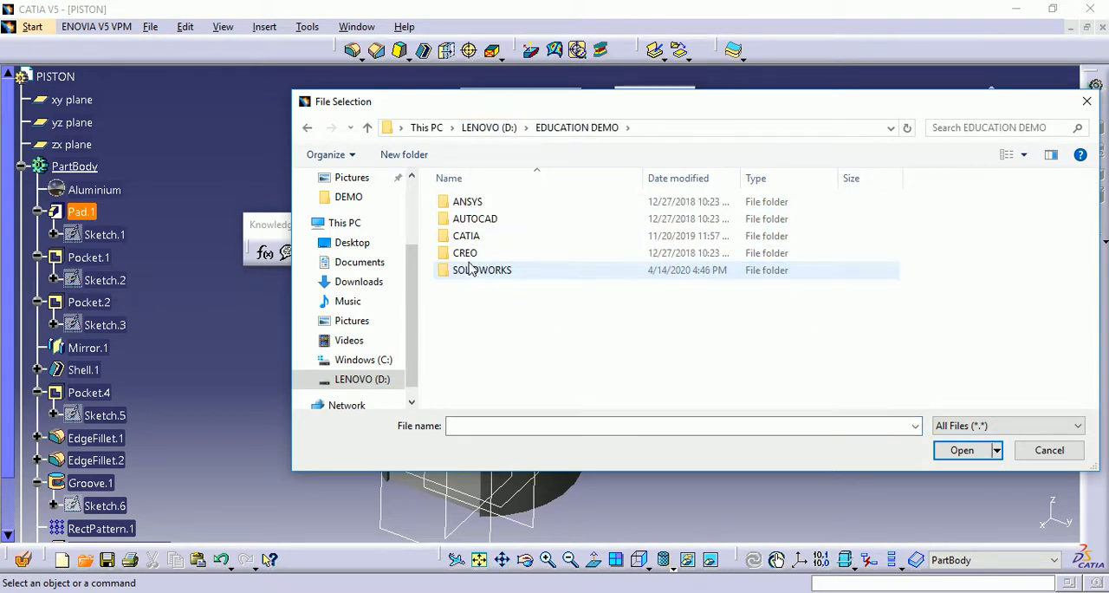
{"action": "double_click", "coordinate": [472, 236]}
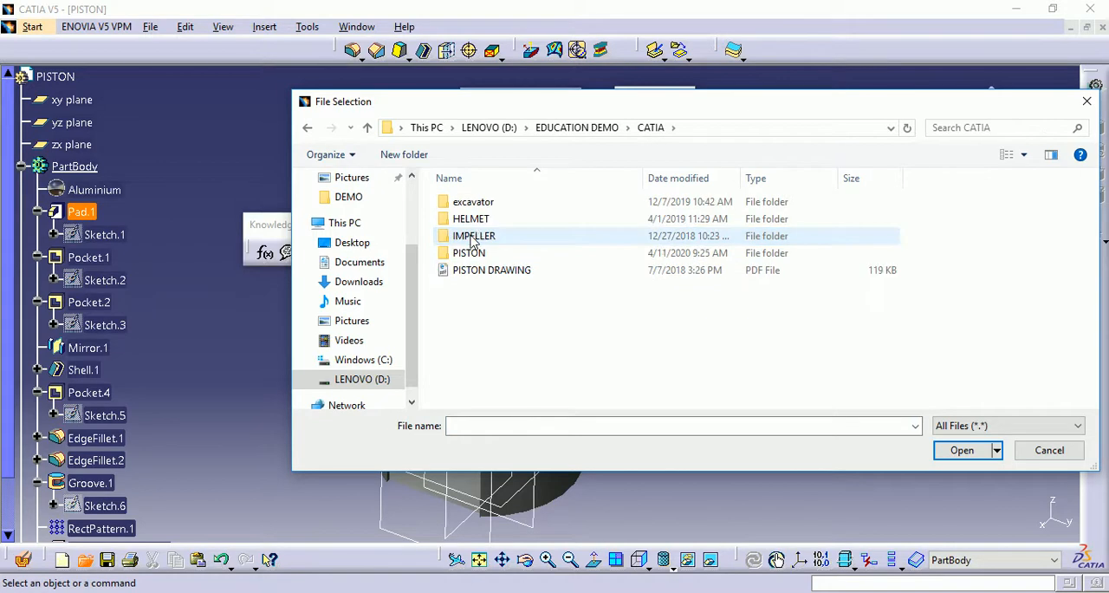
{"action": "double_click", "coordinate": [469, 253]}
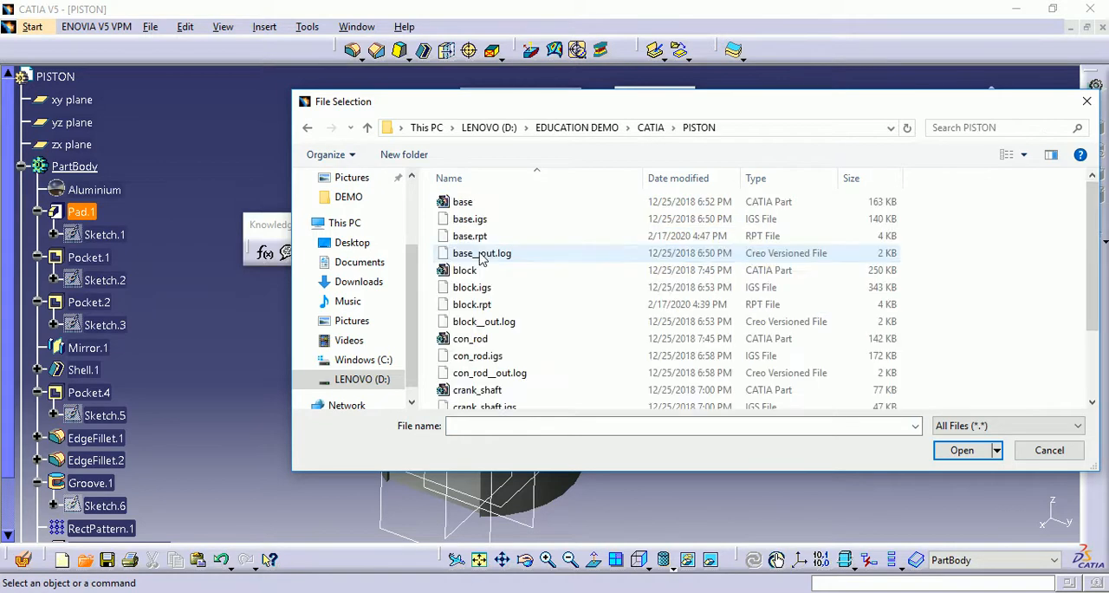
{"action": "scroll", "coordinate": [542, 270], "scroll_direction": "down", "scroll_amount": 2}
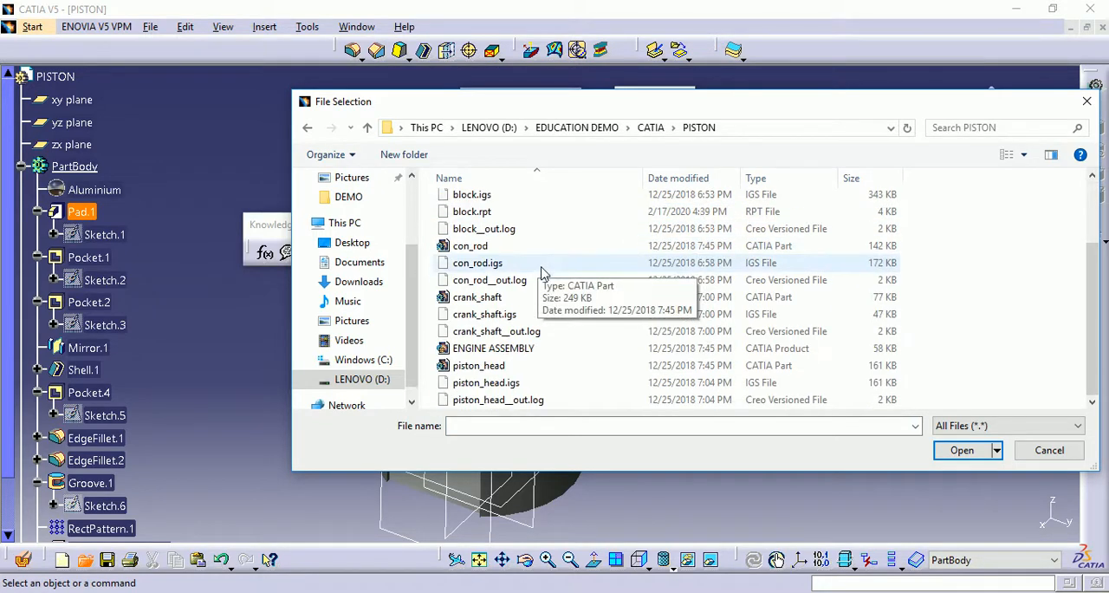
{"action": "left_click", "coordinate": [496, 348]}
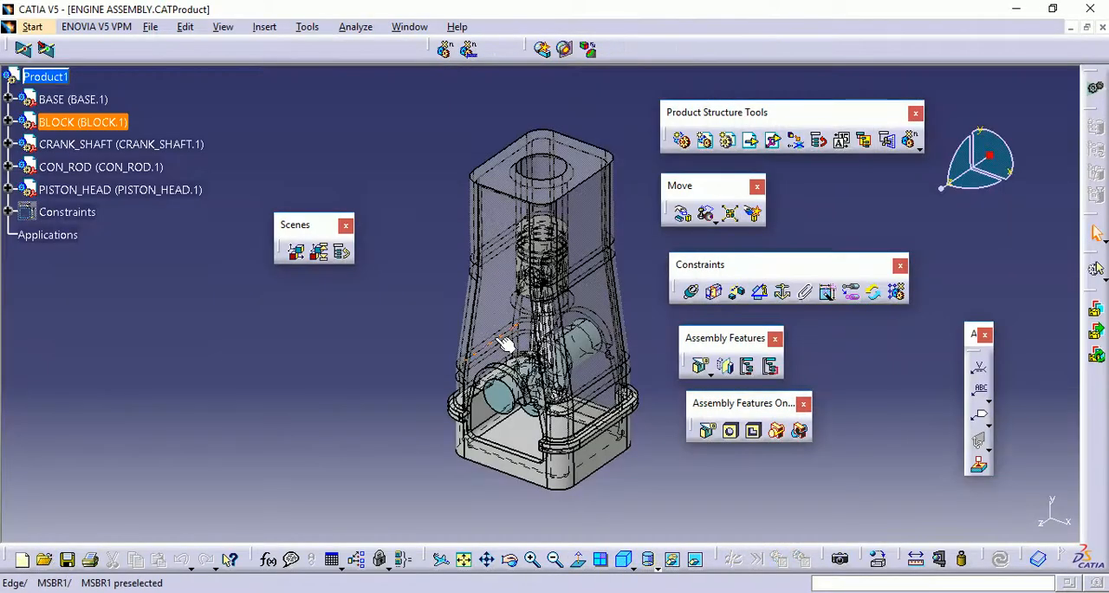
Change the display style of the engine assembly to shading with edges, trying plain shading first
{"action": "middle_click_drag", "start_coordinate": [483, 316], "coordinate": [501, 276]}
{"action": "left_click", "coordinate": [451, 303]}
{"action": "left_click", "coordinate": [463, 272]}
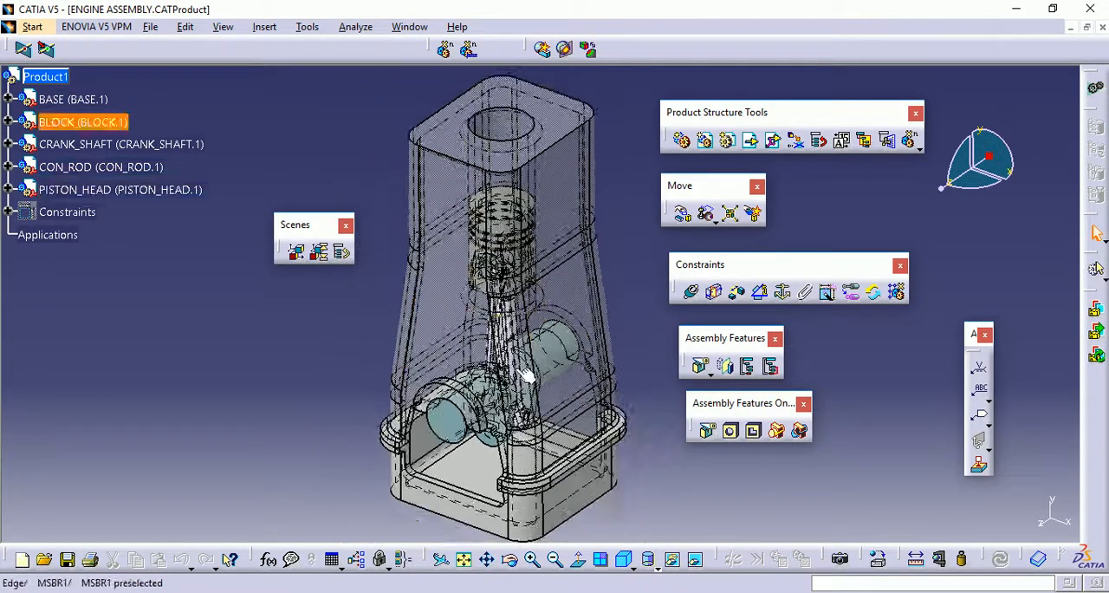
{"action": "left_click", "coordinate": [657, 567]}
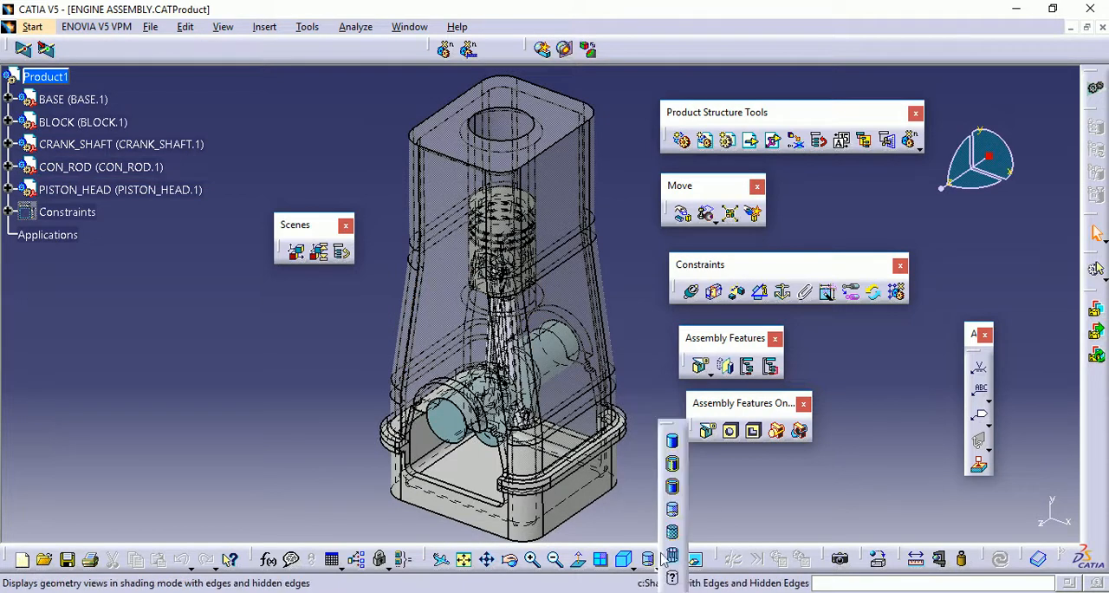
{"action": "left_click", "coordinate": [674, 444]}
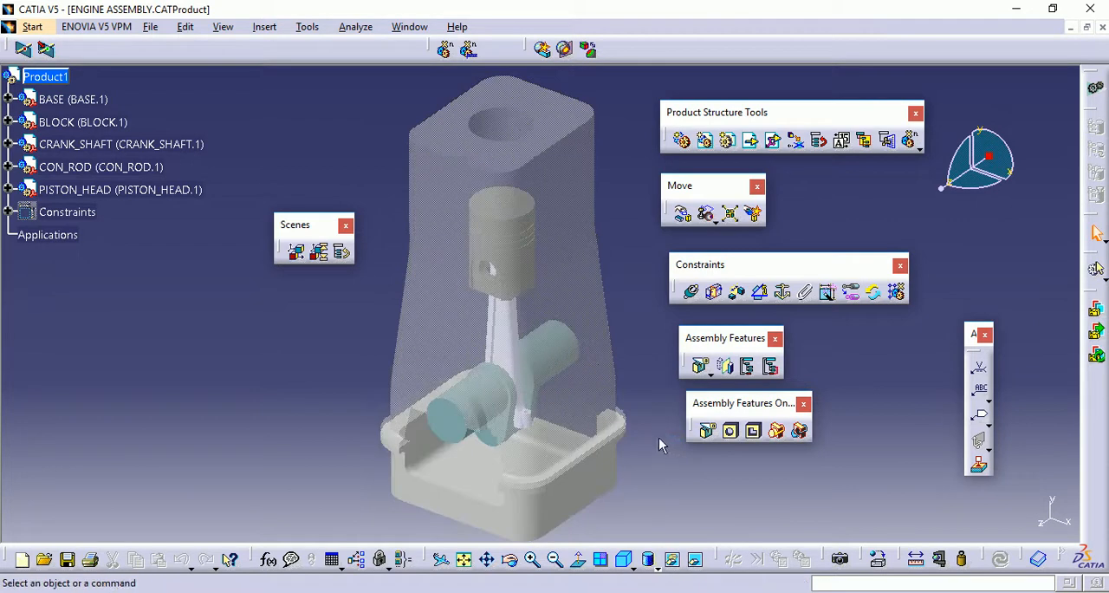
{"action": "left_click", "coordinate": [657, 567]}
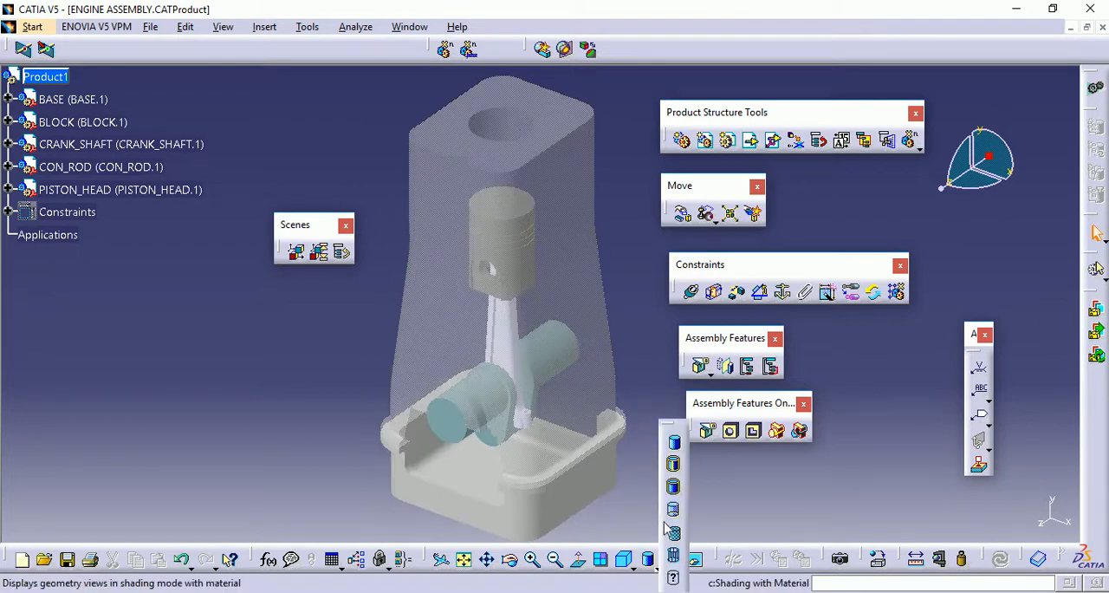
{"action": "left_click", "coordinate": [673, 468]}
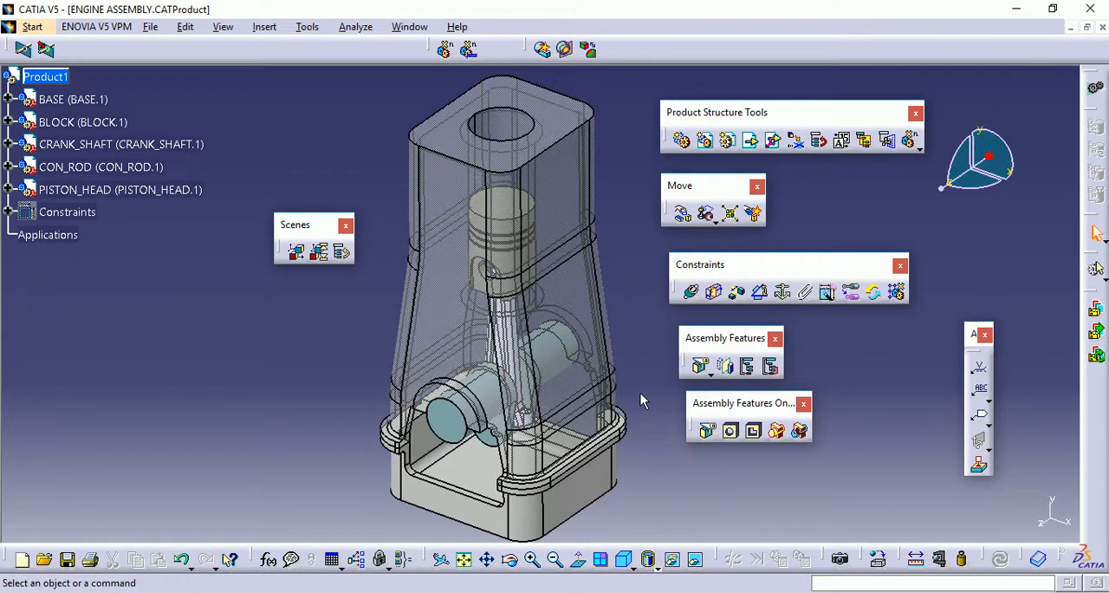
{"action": "mouse_move", "coordinate": [636, 390]}
{"action": "middle_mouse_down"}
{"action": "mouse_move", "coordinate": [634, 343]}
{"action": "mouse_move", "coordinate": [642, 373]}
{"action": "middle_mouse_up"}
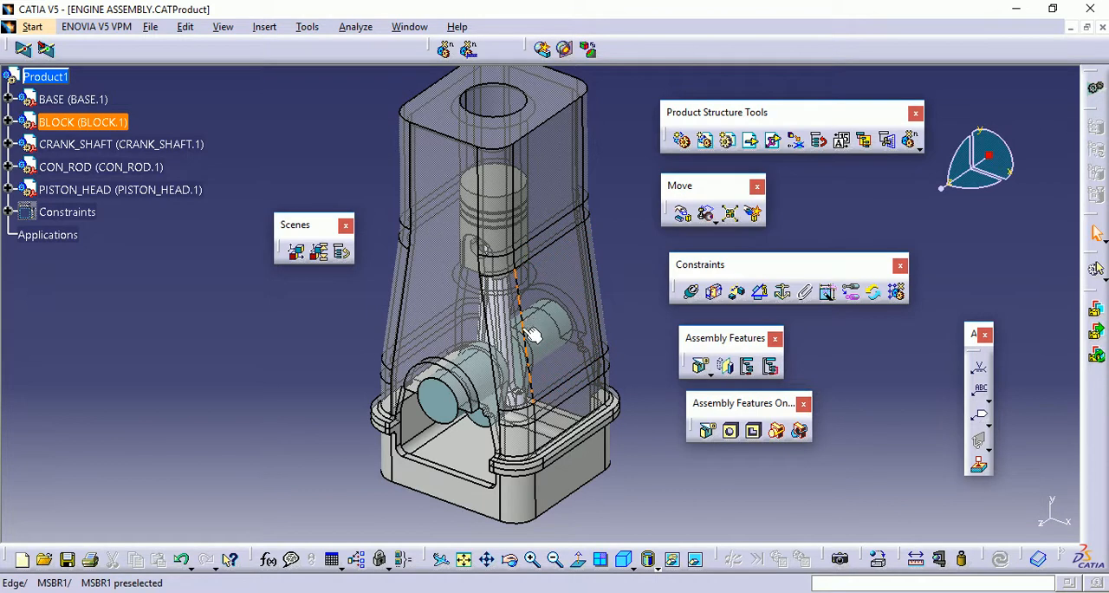
{"action": "left_click", "coordinate": [459, 412]}
{"action": "left_click", "coordinate": [515, 358]}
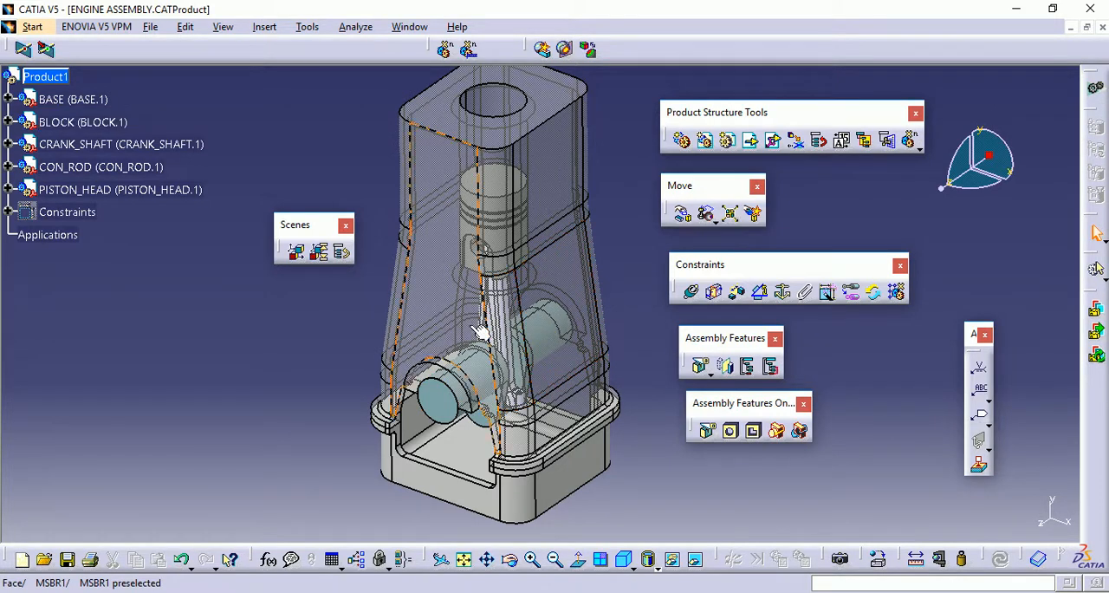
{"action": "left_click", "coordinate": [441, 397]}
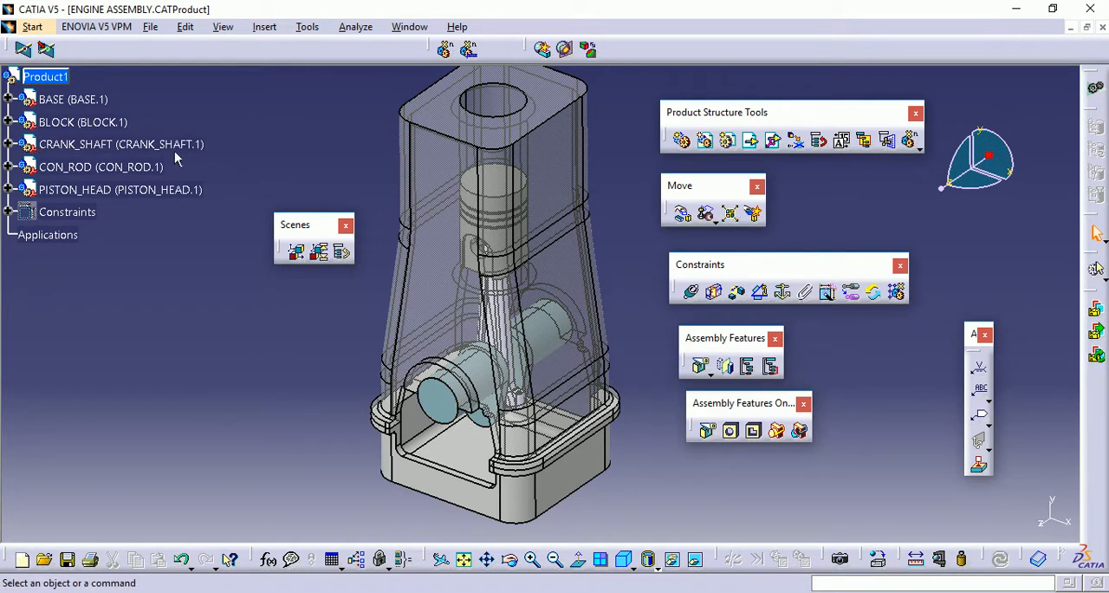
Switch the engine assembly to the DMU Kinematics workbench under Digital Mockup
{"action": "left_click", "coordinate": [33, 26]}
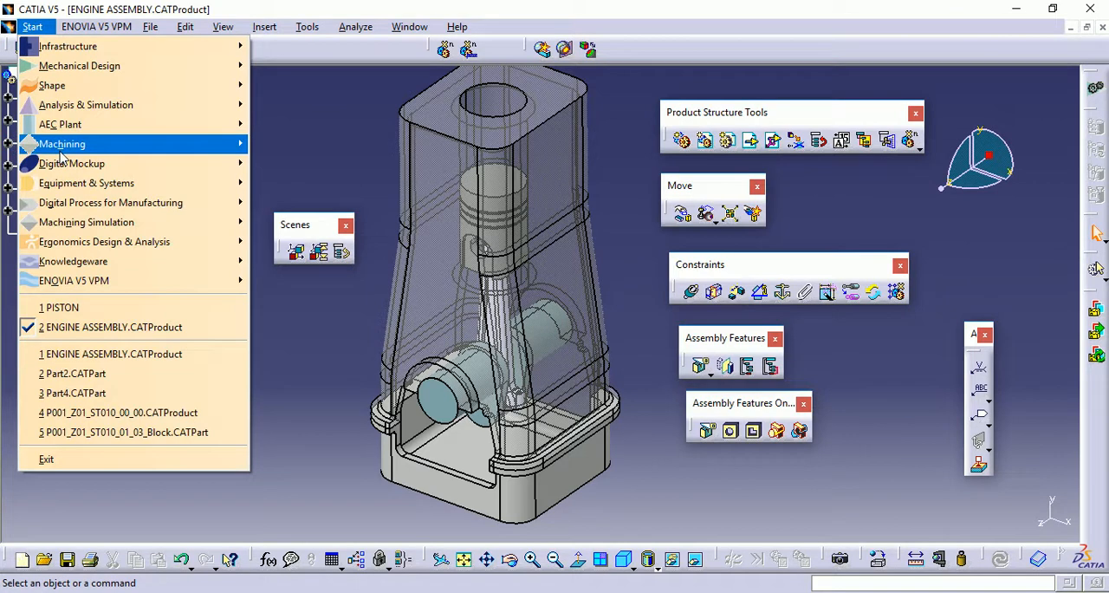
{"action": "mouse_move", "coordinate": [67, 169]}
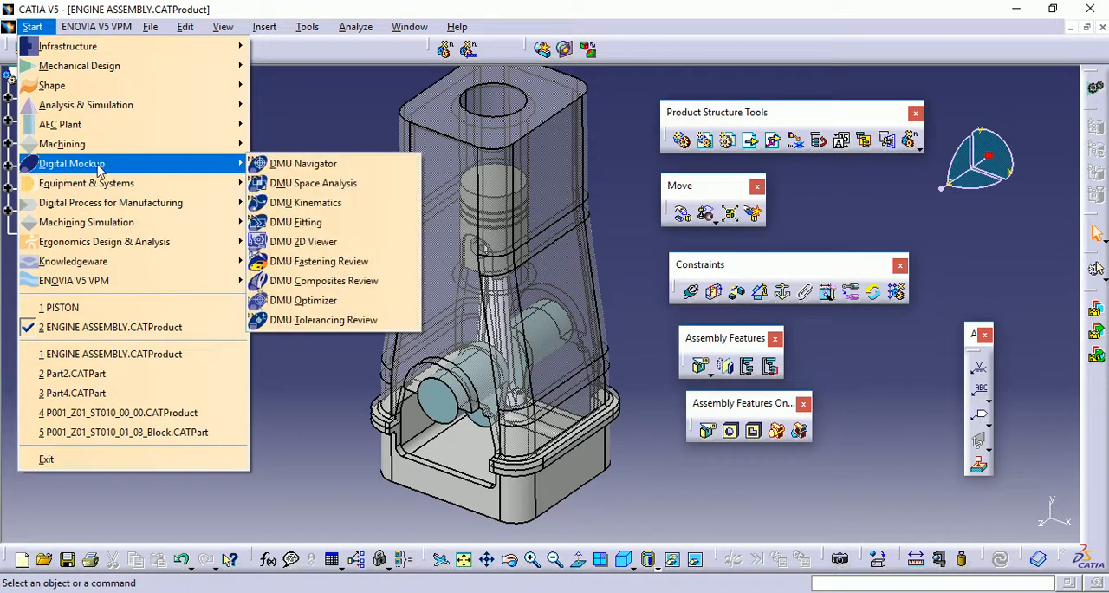
{"action": "left_click", "coordinate": [290, 208]}
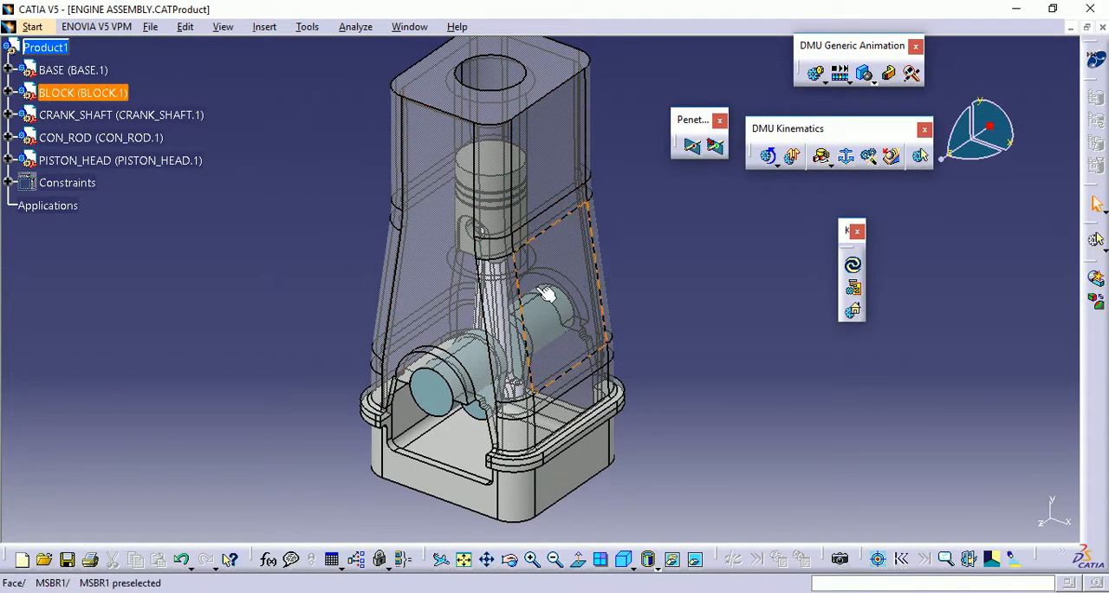
Convert the assembly constraints automatically into kinematic joints in a new mechanism, keeping the default mechanism name
{"action": "left_click", "coordinate": [870, 159]}
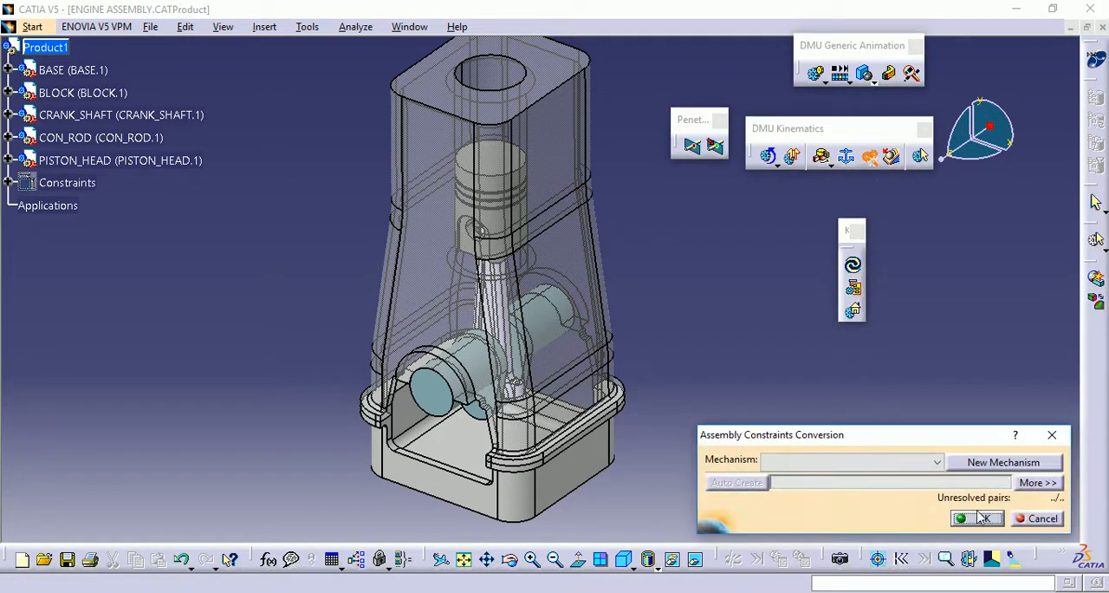
{"action": "left_click", "coordinate": [988, 465]}
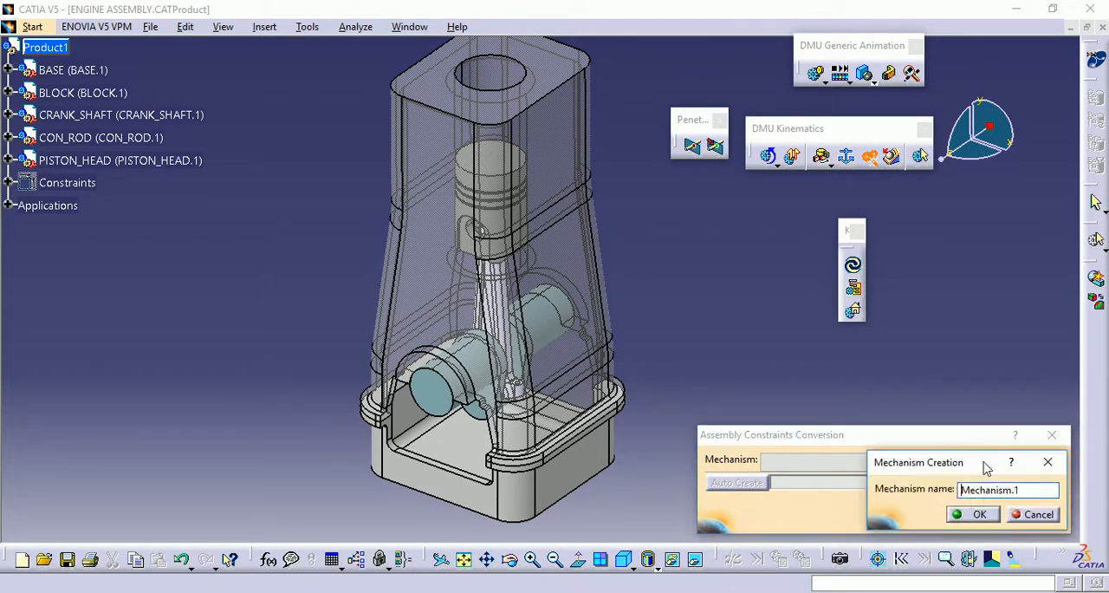
{"action": "left_click", "coordinate": [978, 515]}
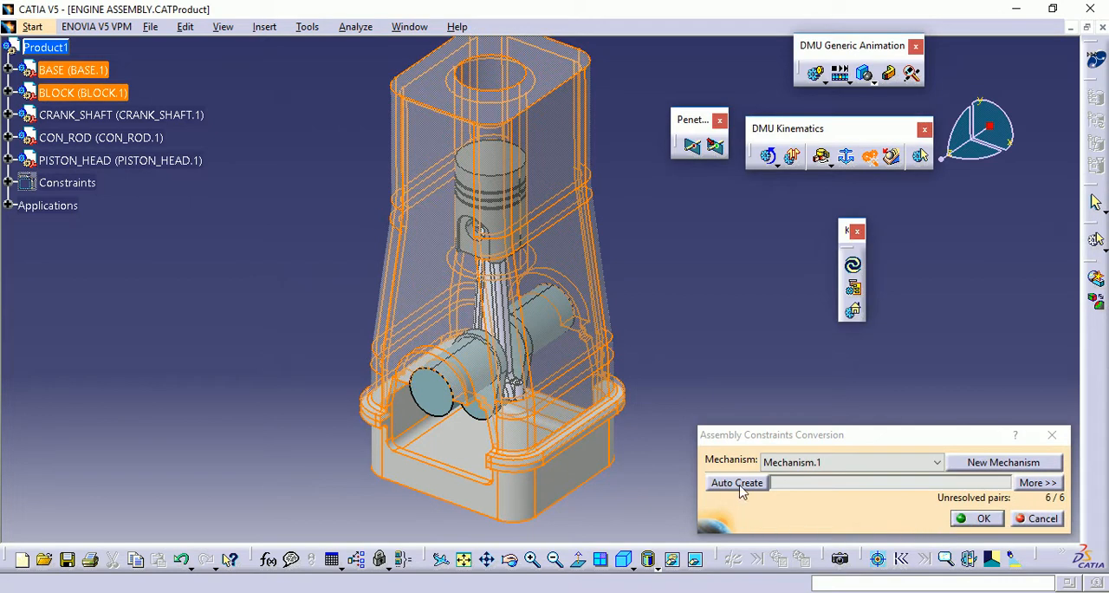
{"action": "left_click", "coordinate": [741, 485]}
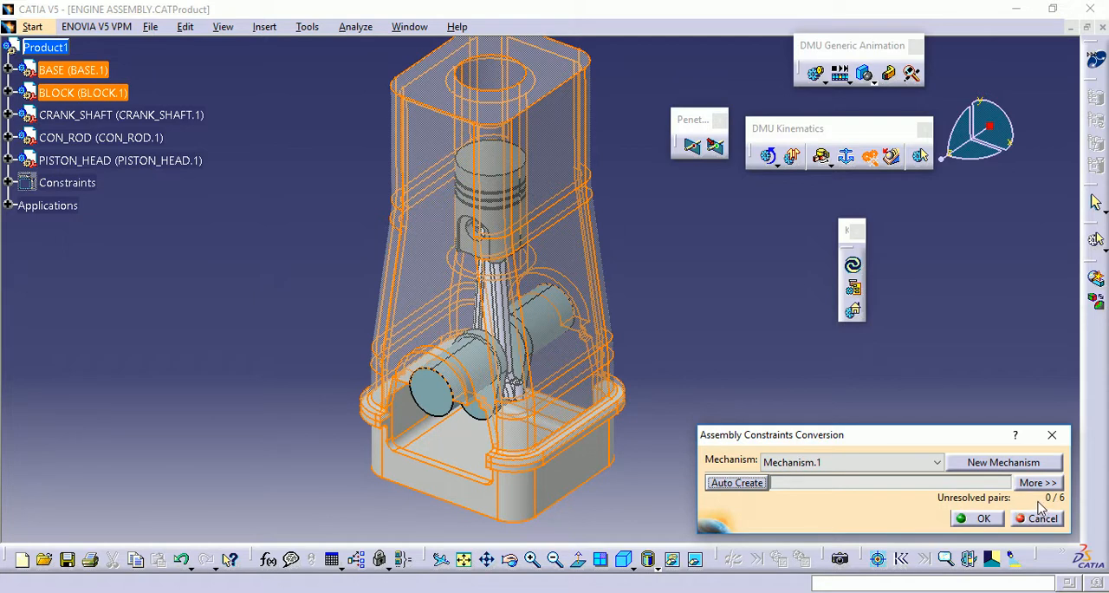
{"action": "left_click", "coordinate": [981, 518]}
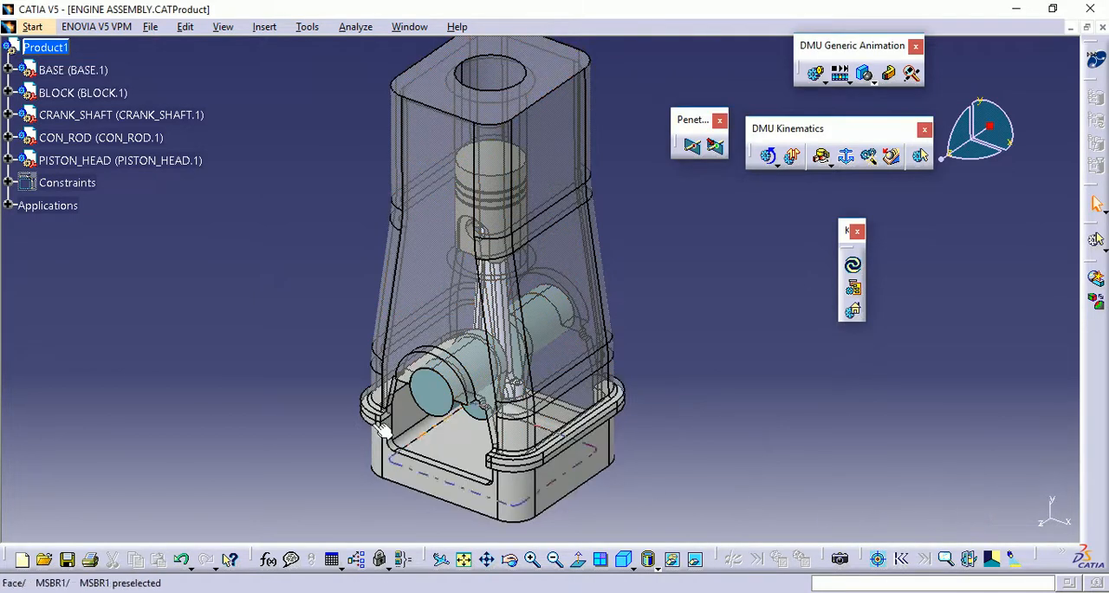
Make the revolute joint between the crankshaft and the block angle driven
{"action": "left_click", "coordinate": [8, 205]}
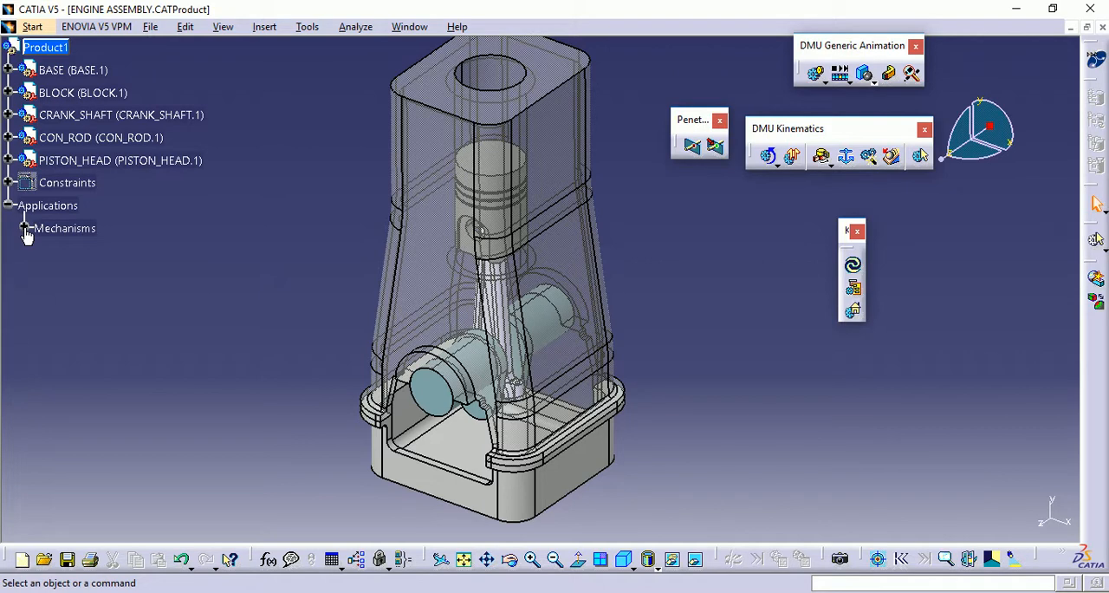
{"action": "left_click", "coordinate": [24, 228]}
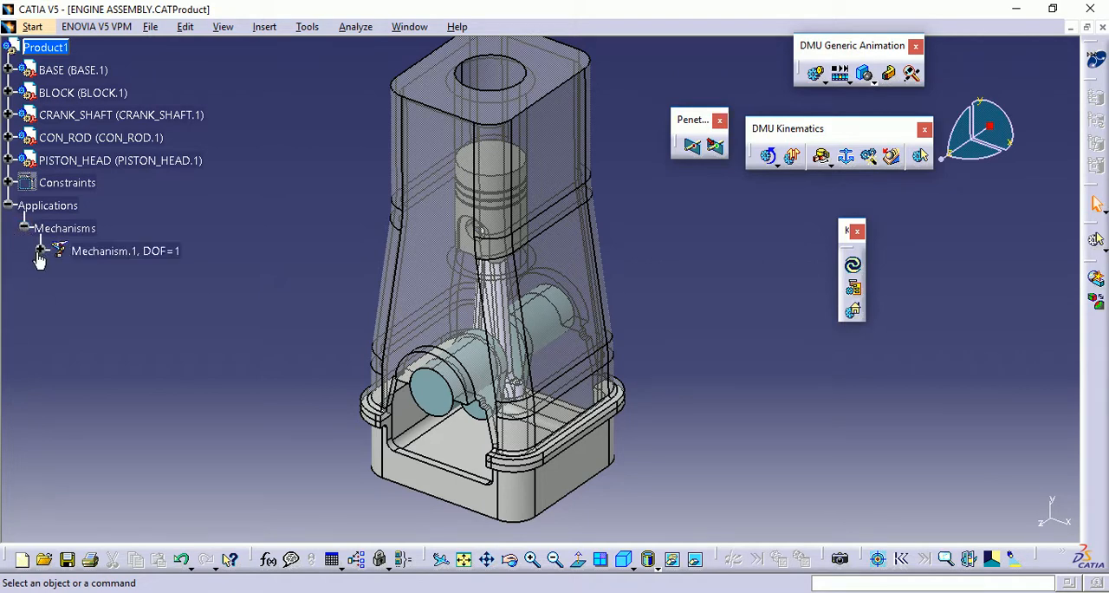
{"action": "left_click", "coordinate": [41, 252]}
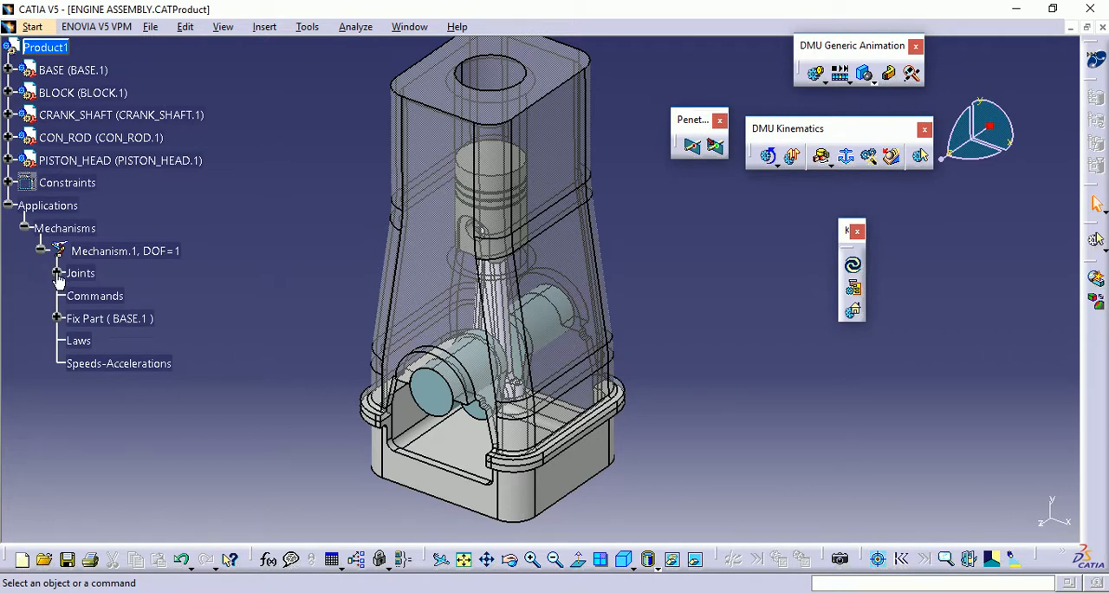
{"action": "left_click", "coordinate": [57, 273]}
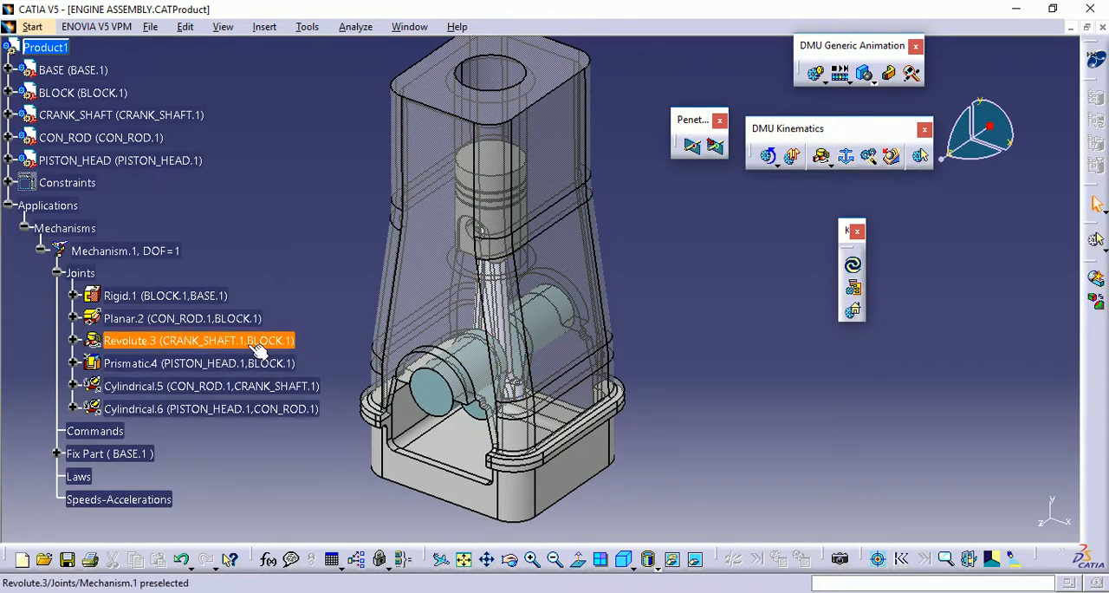
{"action": "double_click", "coordinate": [188, 344]}
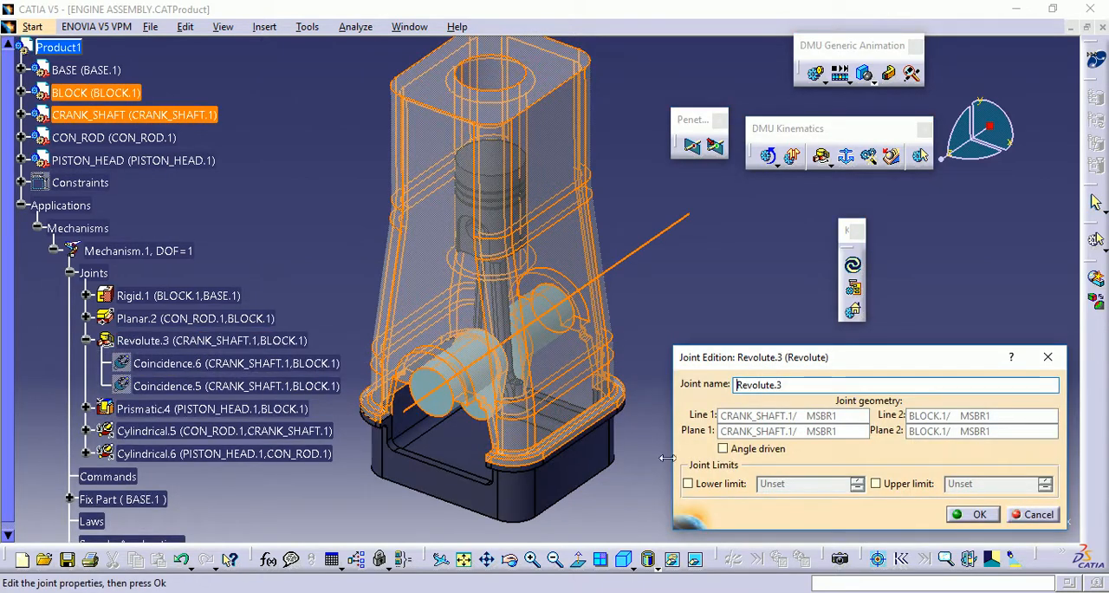
{"action": "left_click", "coordinate": [724, 449]}
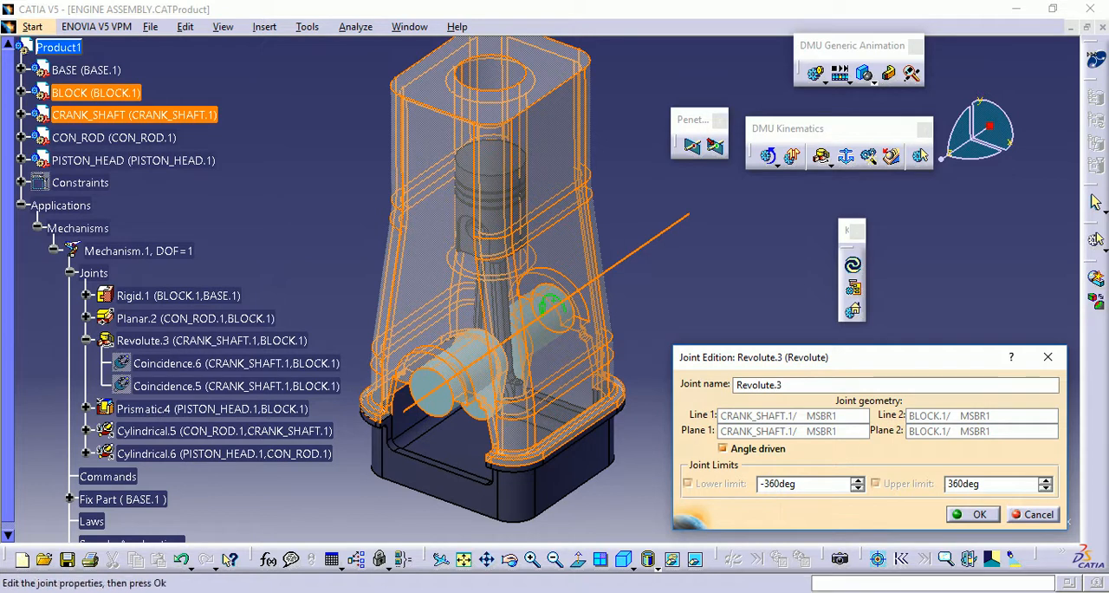
{"action": "left_click", "coordinate": [979, 515]}
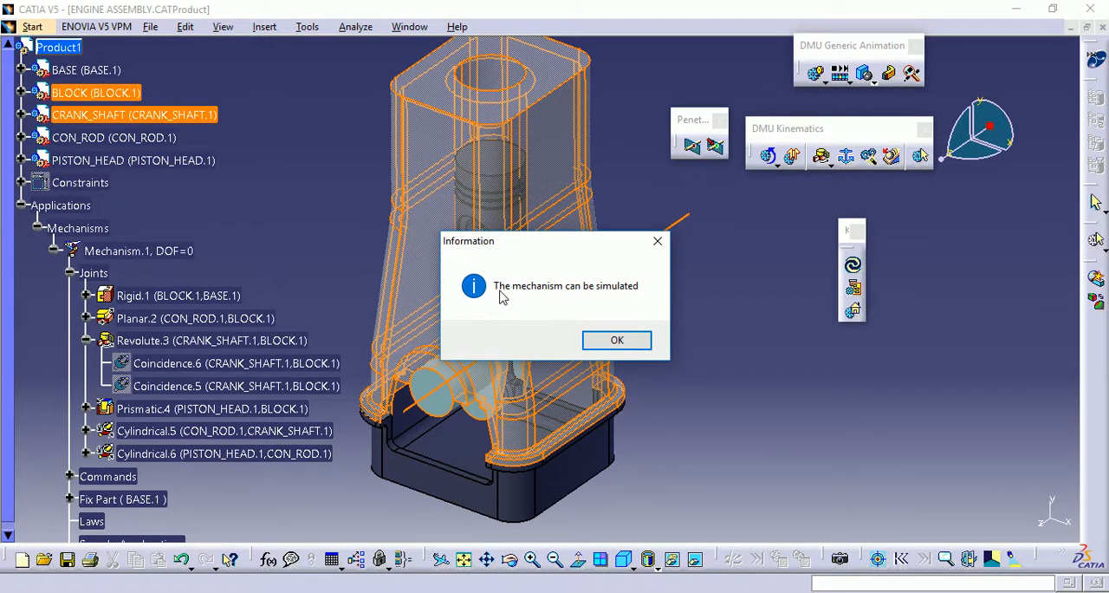
{"action": "left_click", "coordinate": [616, 341]}
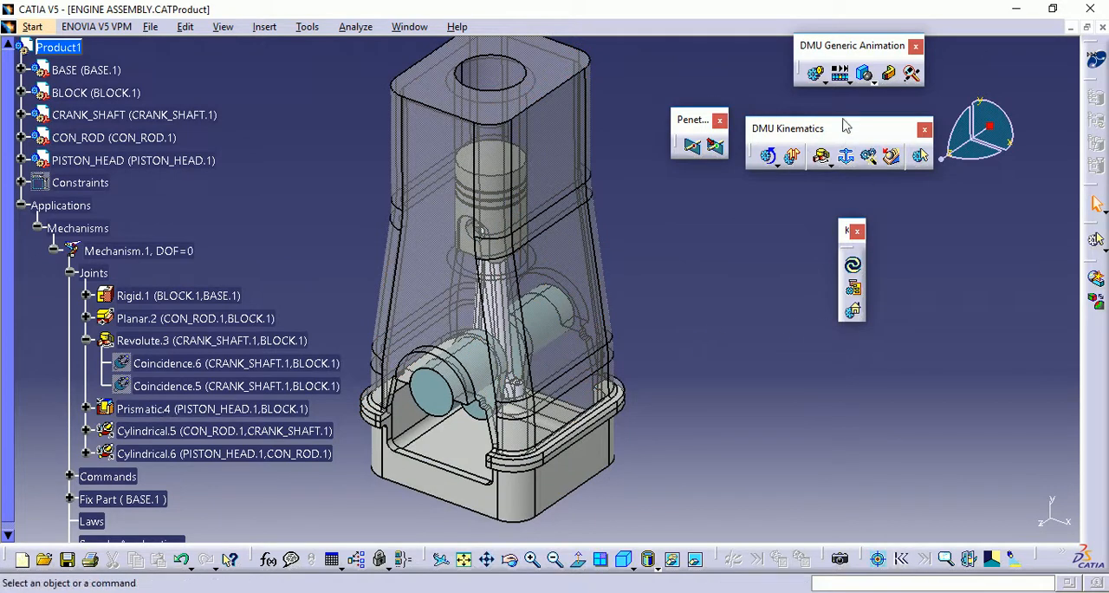
Create a simulation of Mechanism.1 and set its crank angle command to 360 degrees
{"action": "left_click", "coordinate": [817, 76]}
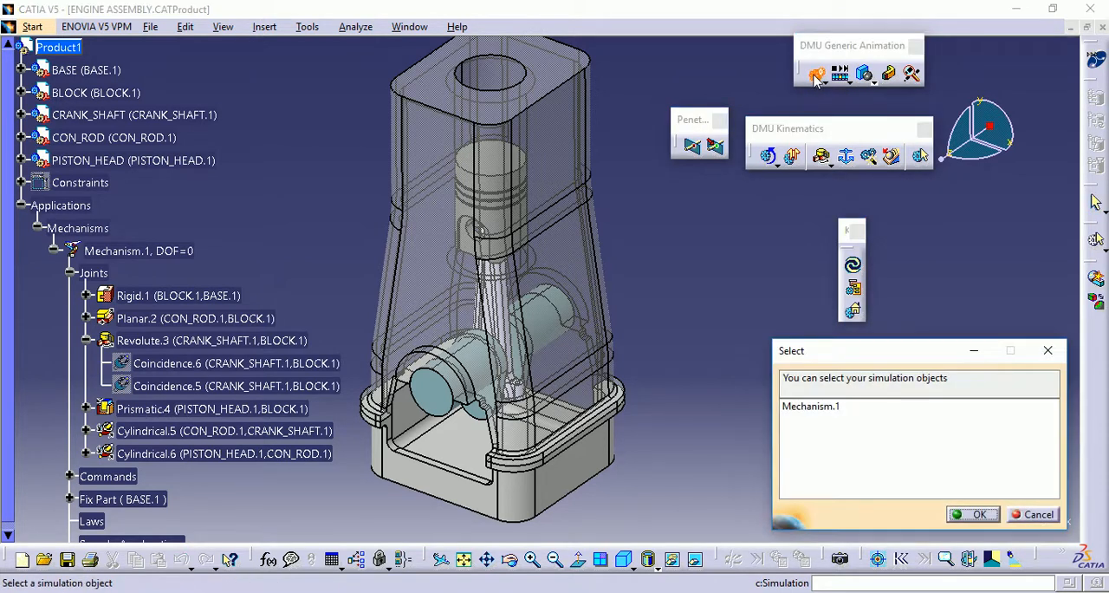
{"action": "left_click", "coordinate": [827, 407]}
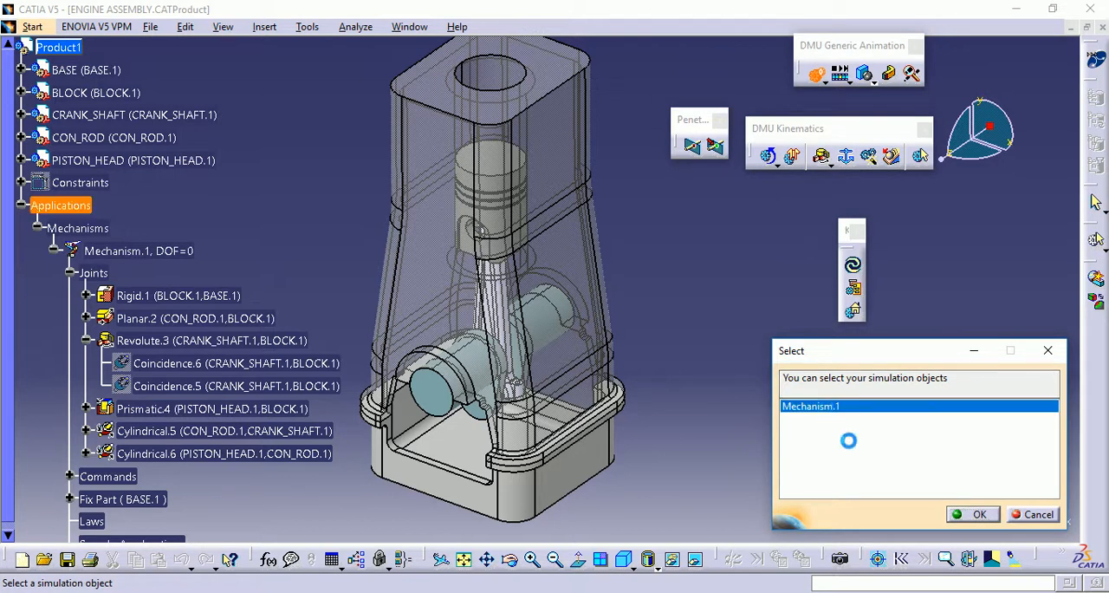
{"action": "left_click", "coordinate": [977, 516]}
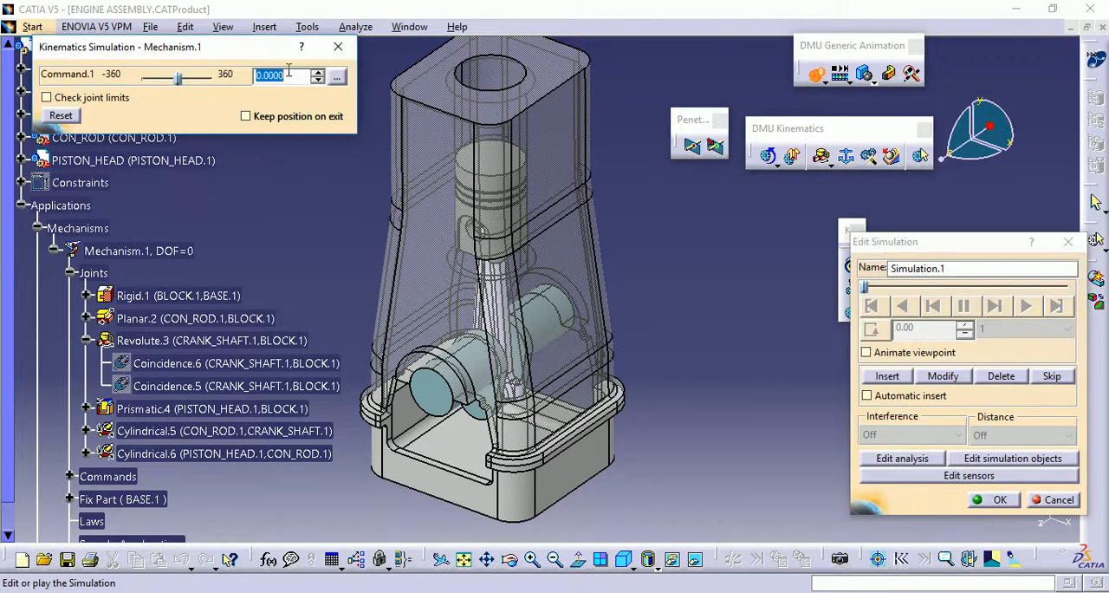
{"action": "type", "text": "360"}
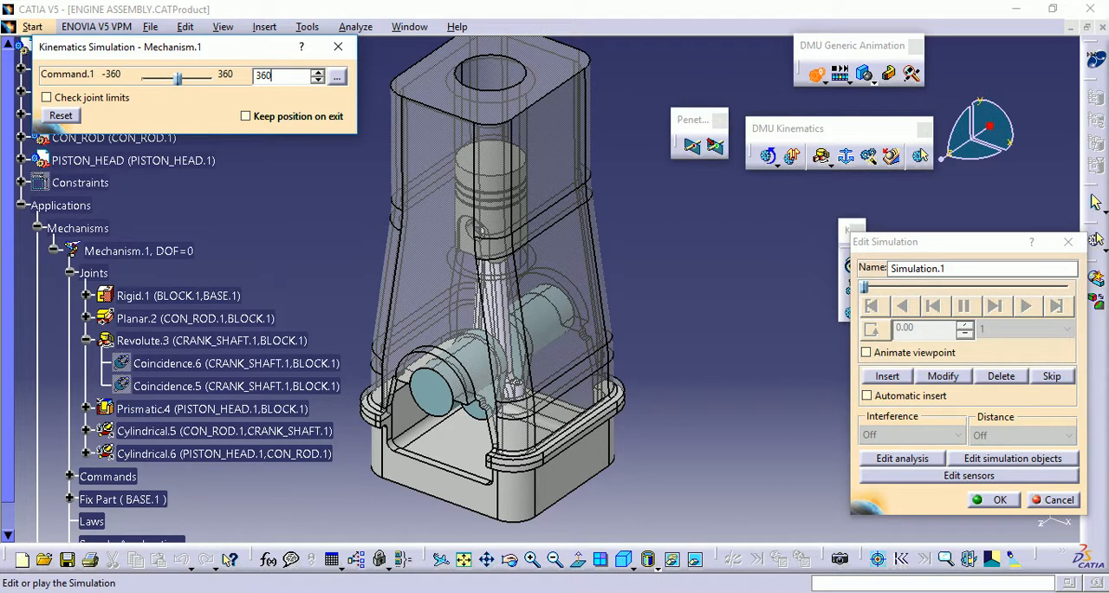
{"action": "key", "text": "Return"}
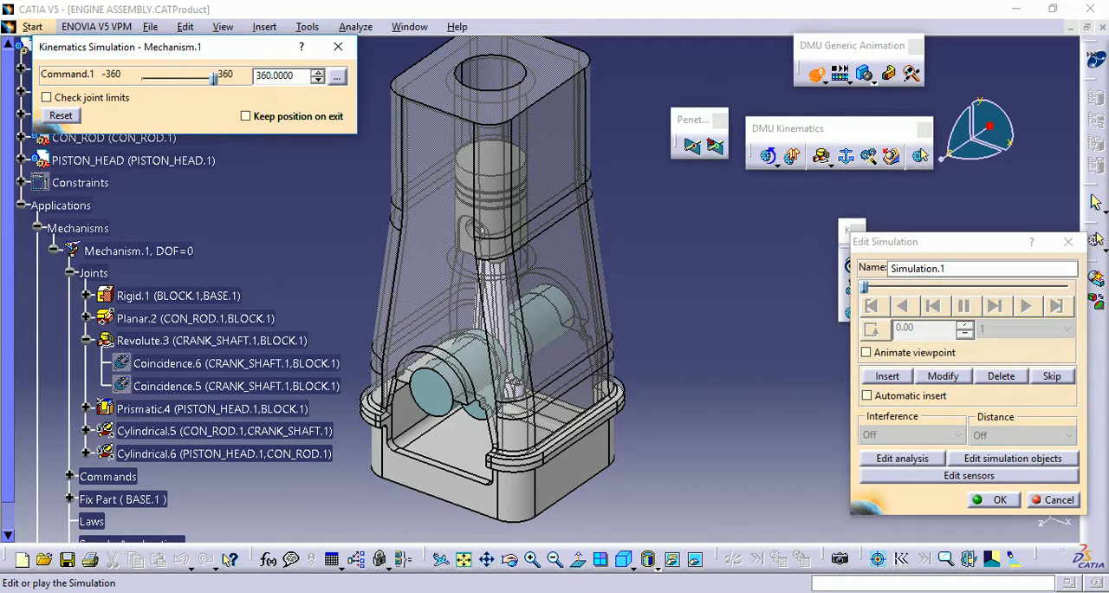
Insert the 360-degree position as a simulation shot, with automatic insert and viewpoint animation enabled
{"action": "left_click", "coordinate": [866, 396]}
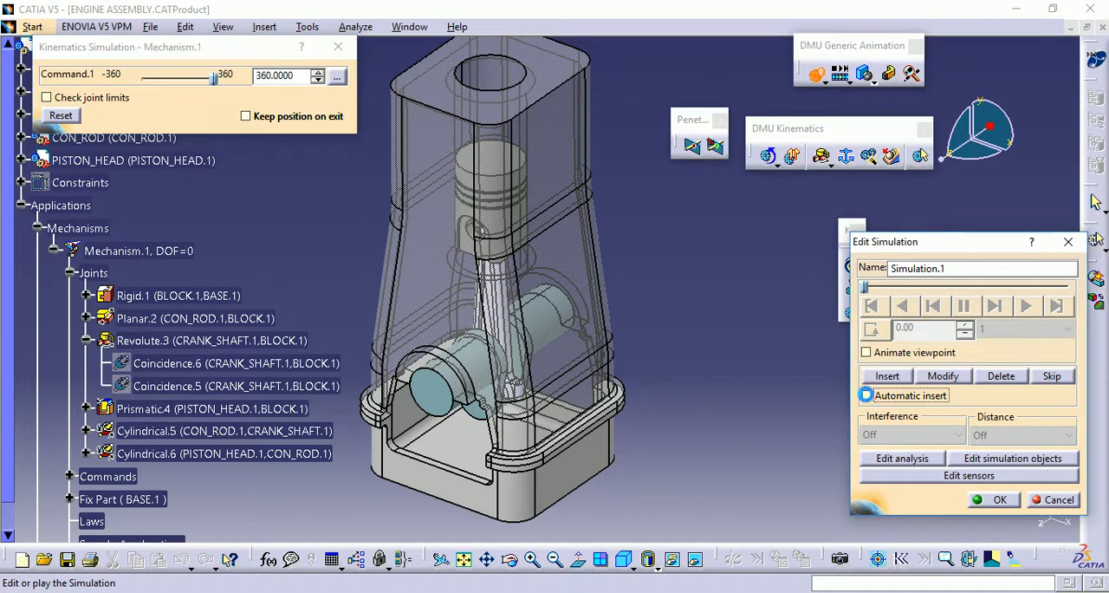
{"action": "left_click", "coordinate": [882, 378]}
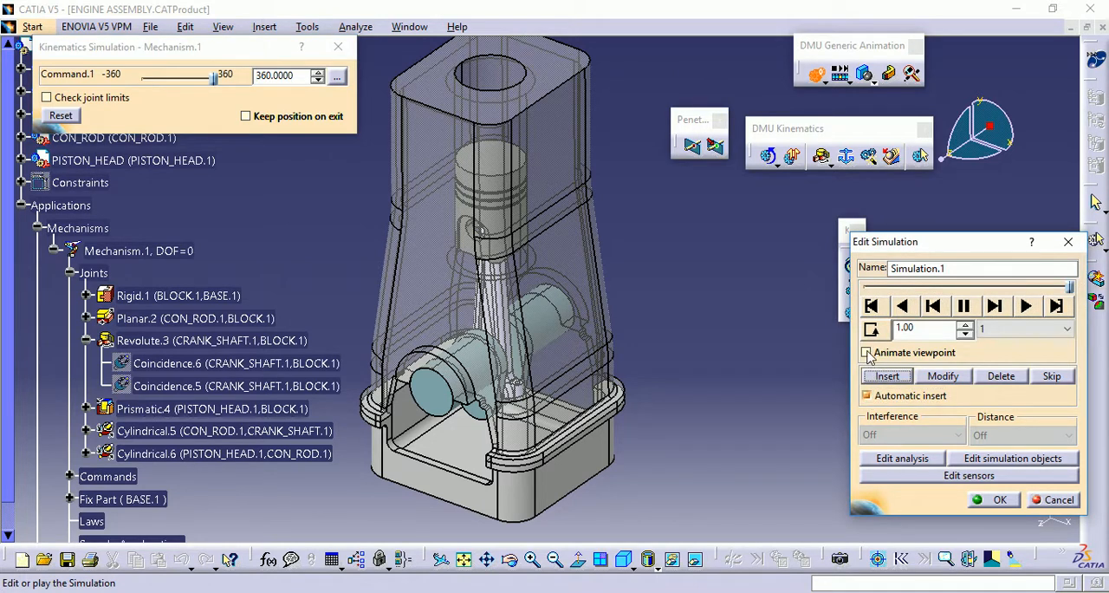
{"action": "left_click", "coordinate": [868, 352]}
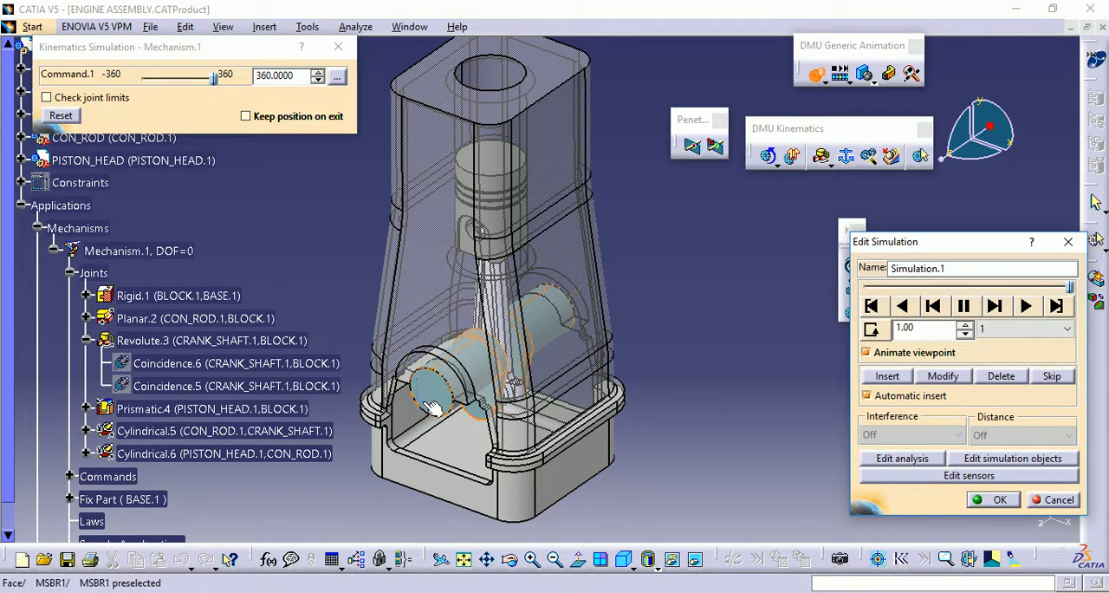
Play the simulation in a back-and-forth loop with an interpolation step of 0.02
{"action": "left_click", "coordinate": [873, 330]}
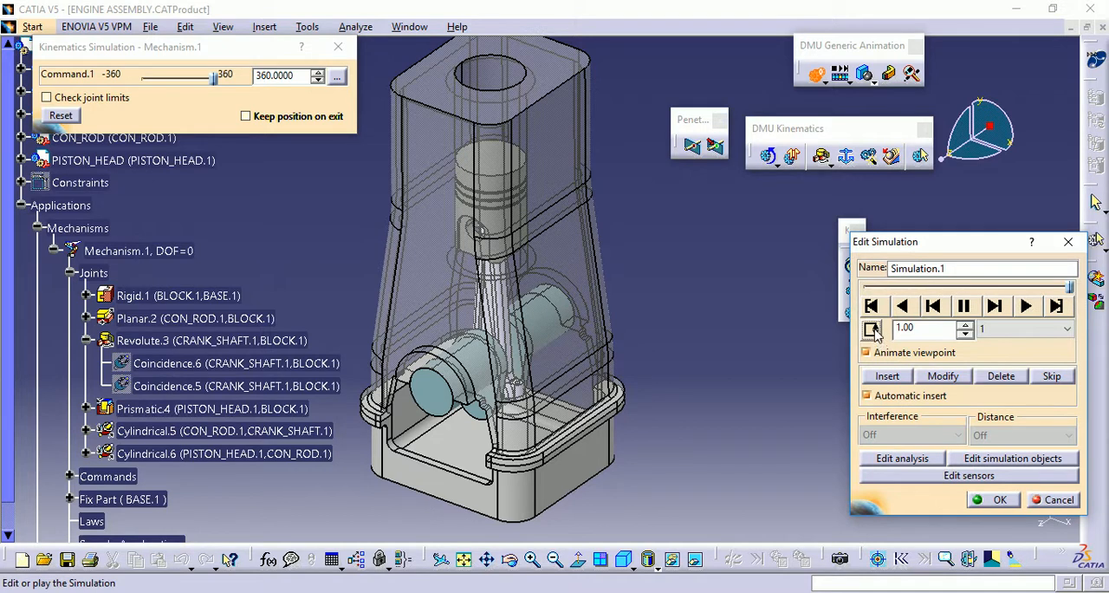
{"action": "left_click", "coordinate": [1004, 330]}
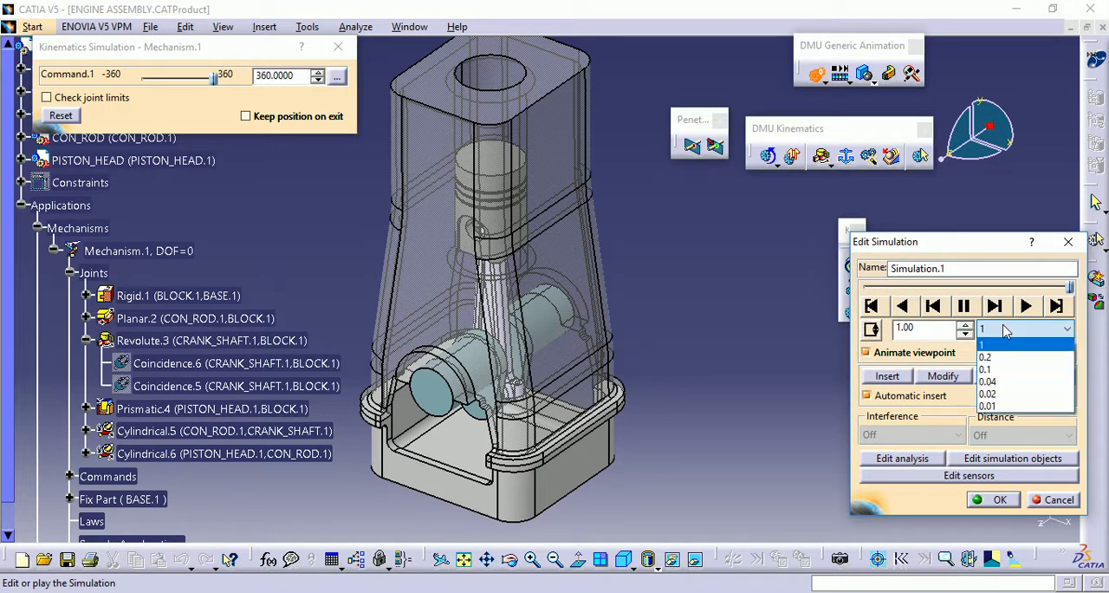
{"action": "left_click", "coordinate": [993, 397]}
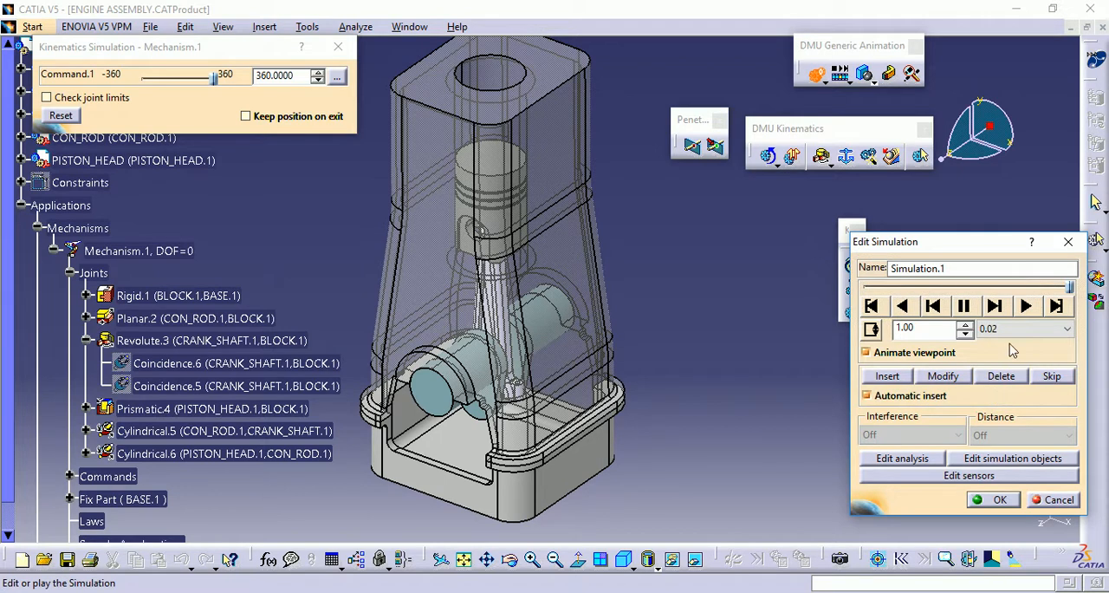
{"action": "left_click", "coordinate": [1027, 307]}
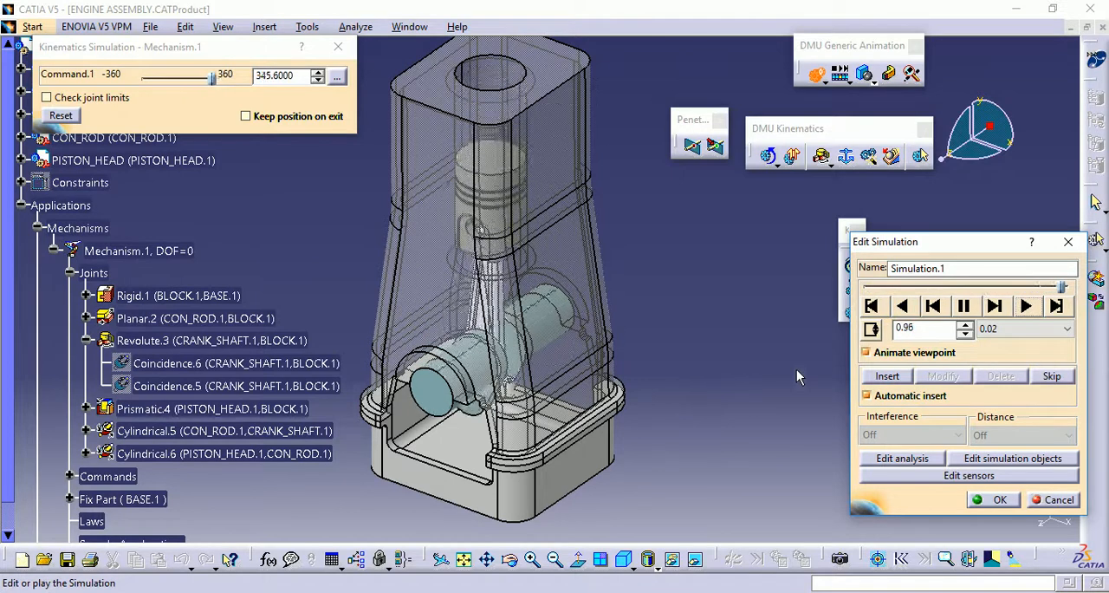
Turn on automatic clash detection for the running simulation, then switch it to stop mode
{"action": "left_click", "coordinate": [873, 83]}
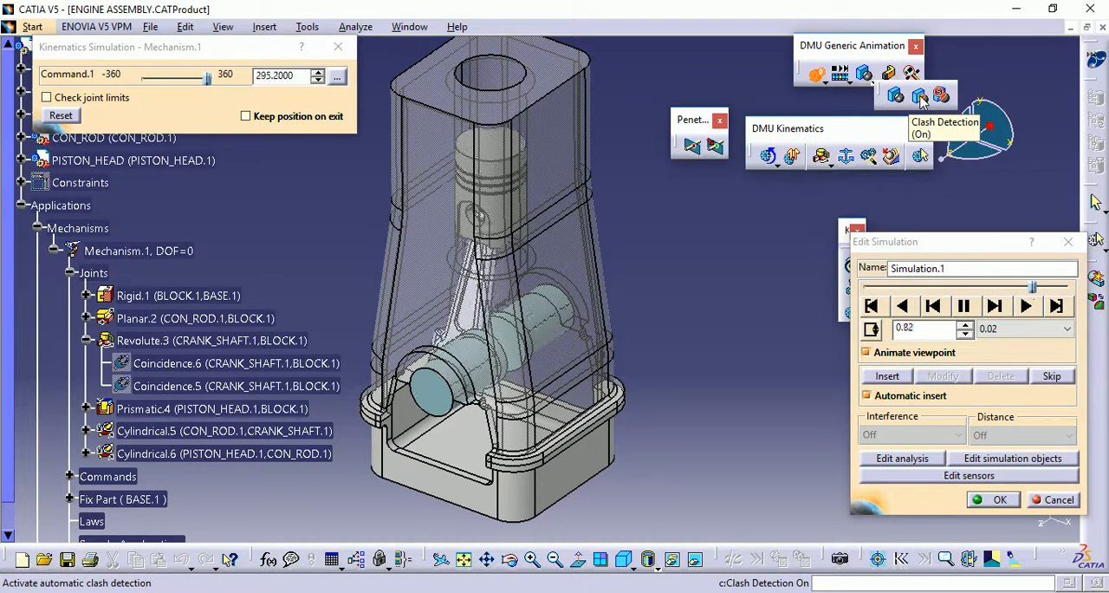
{"action": "left_click", "coordinate": [919, 96]}
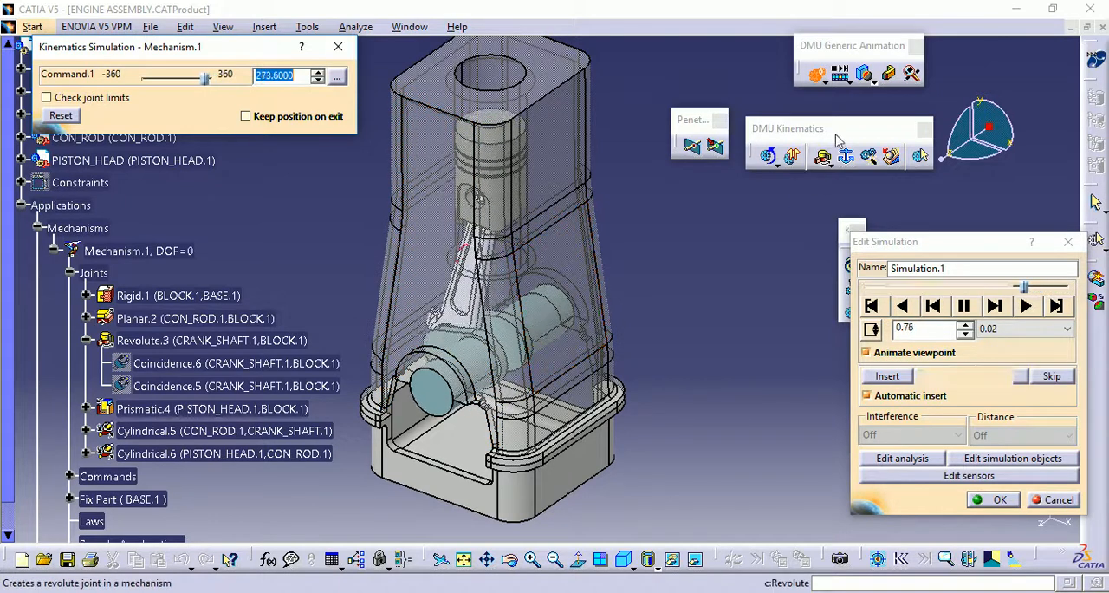
{"action": "left_click", "coordinate": [874, 80]}
{"action": "left_click", "coordinate": [942, 97]}
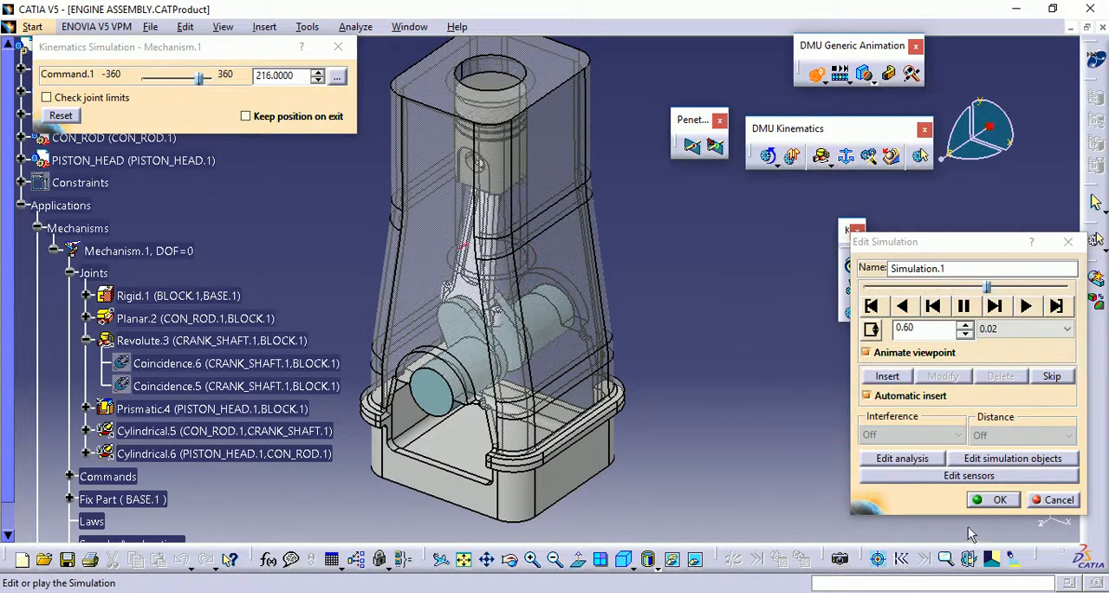
Observe the Revolute.3 angle sensor during playback, then close the sensors and accept the simulation
{"action": "left_click", "coordinate": [968, 476]}
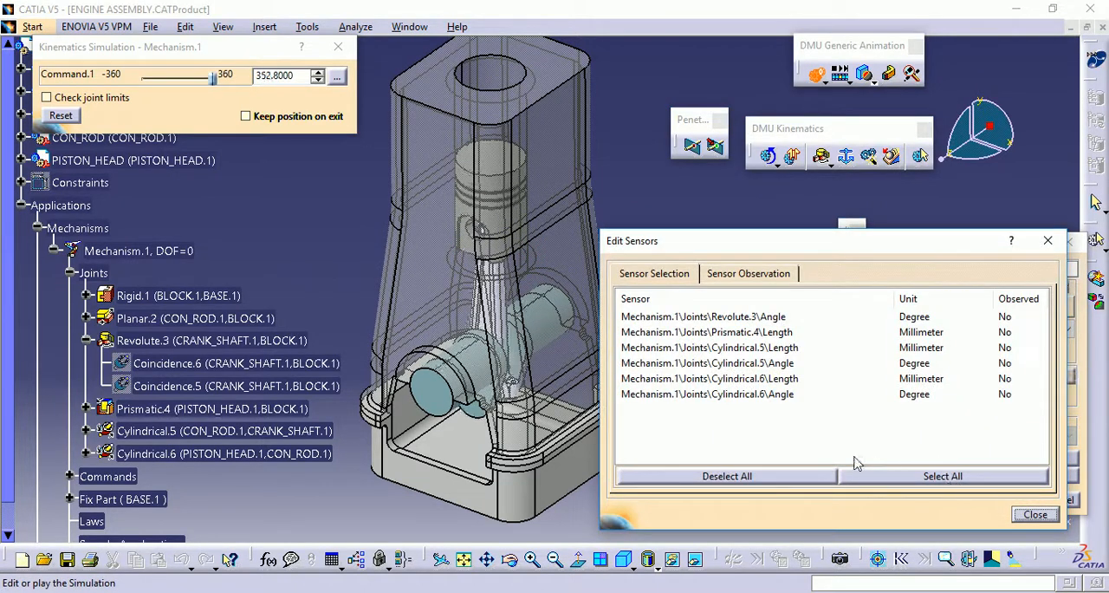
{"action": "left_click", "coordinate": [722, 318]}
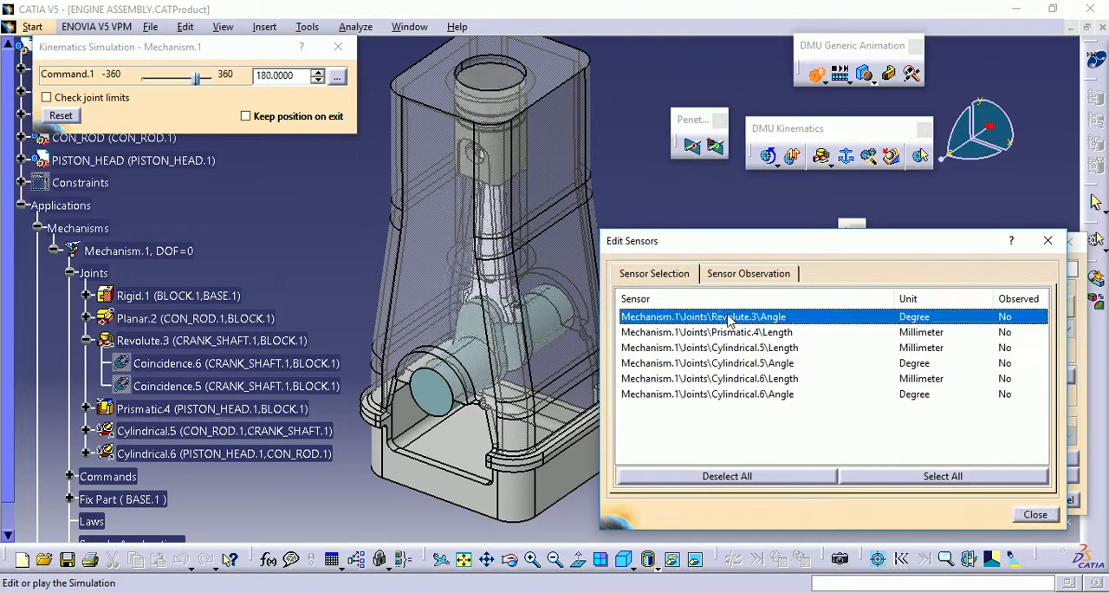
{"action": "left_click", "coordinate": [730, 275]}
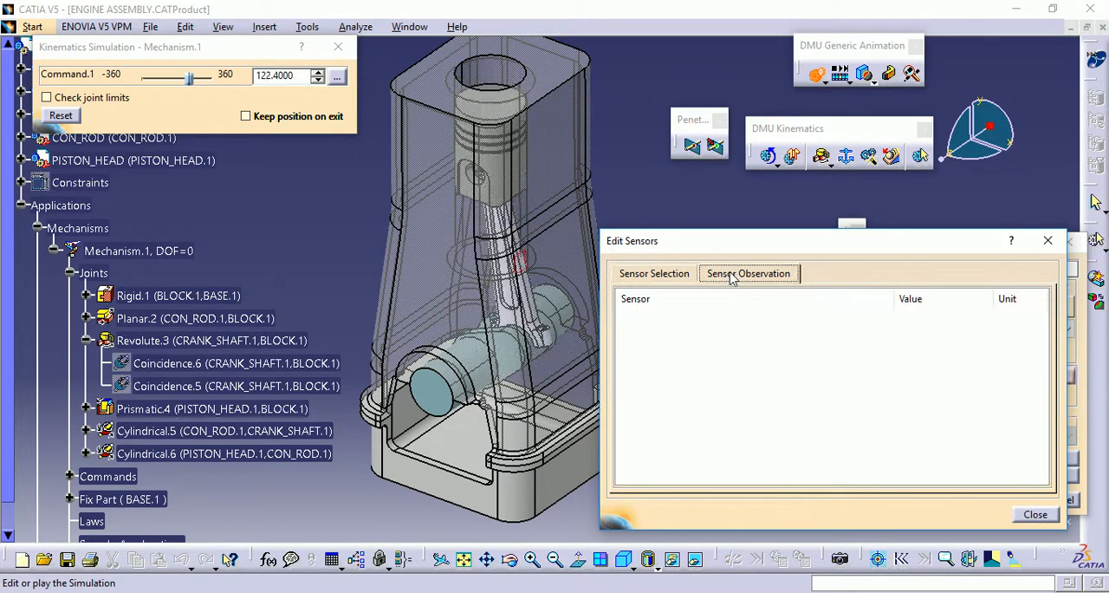
{"action": "left_click", "coordinate": [666, 275]}
{"action": "left_click", "coordinate": [691, 317]}
{"action": "left_click", "coordinate": [743, 274]}
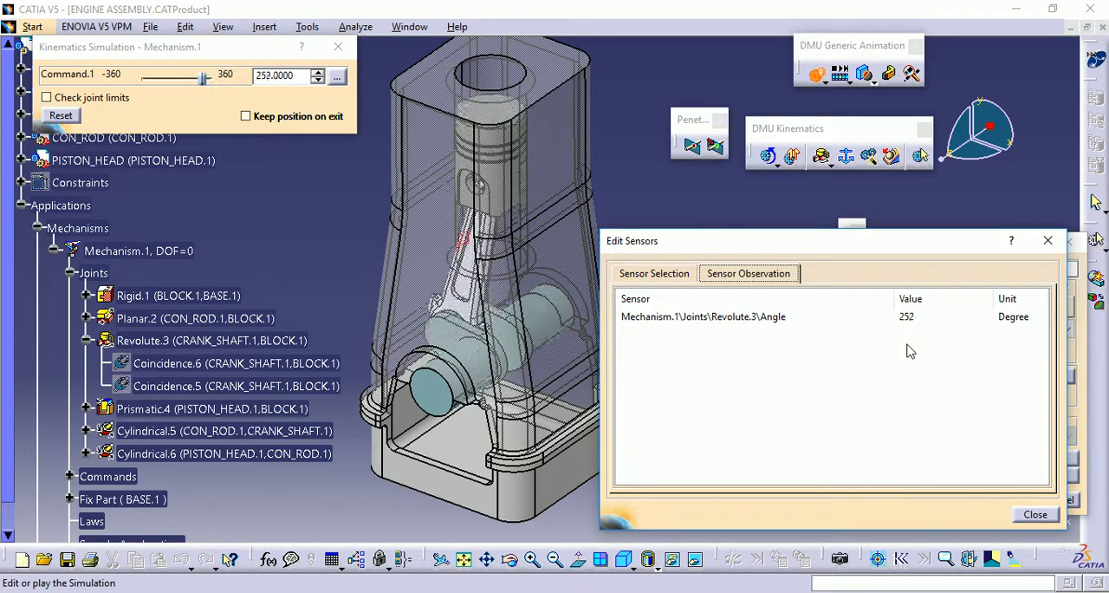
{"action": "left_click", "coordinate": [1034, 515]}
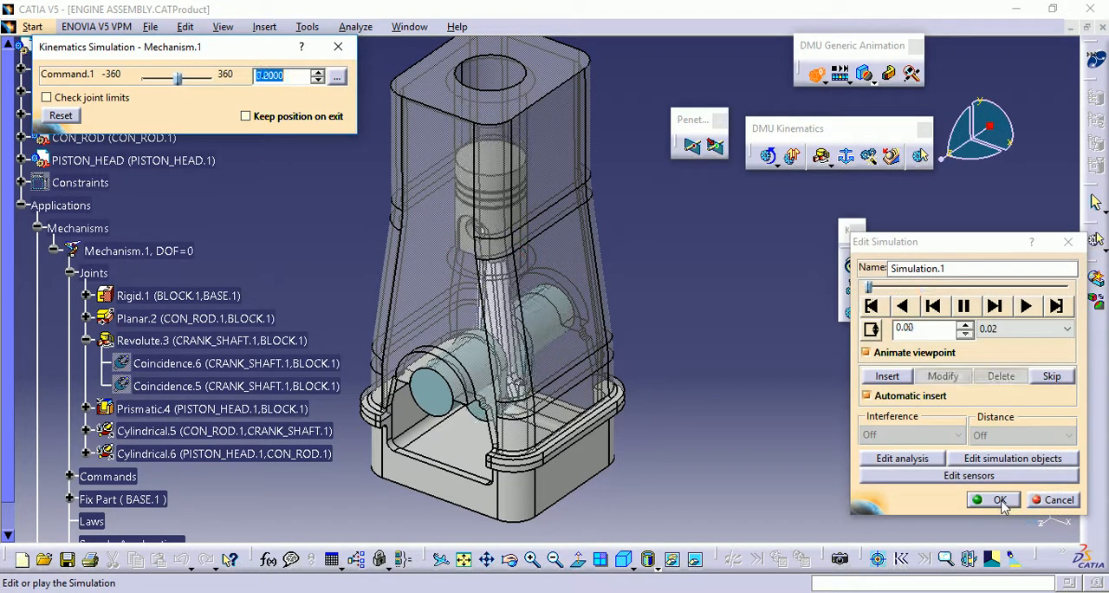
{"action": "left_click", "coordinate": [998, 500]}
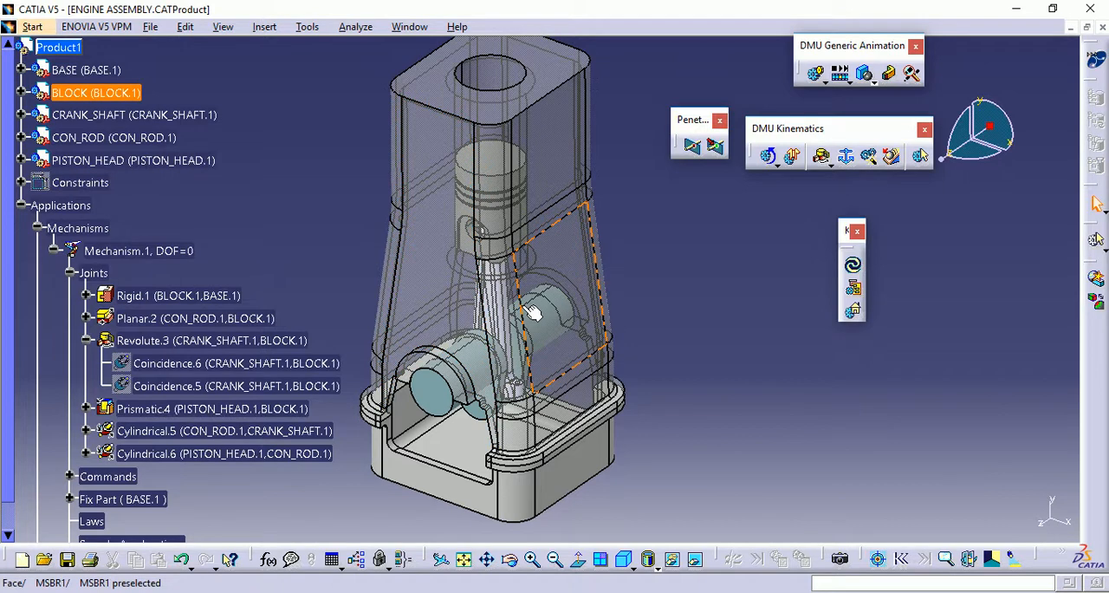
{"action": "middle_click_drag", "start_coordinate": [531, 311], "coordinate": [664, 313]}
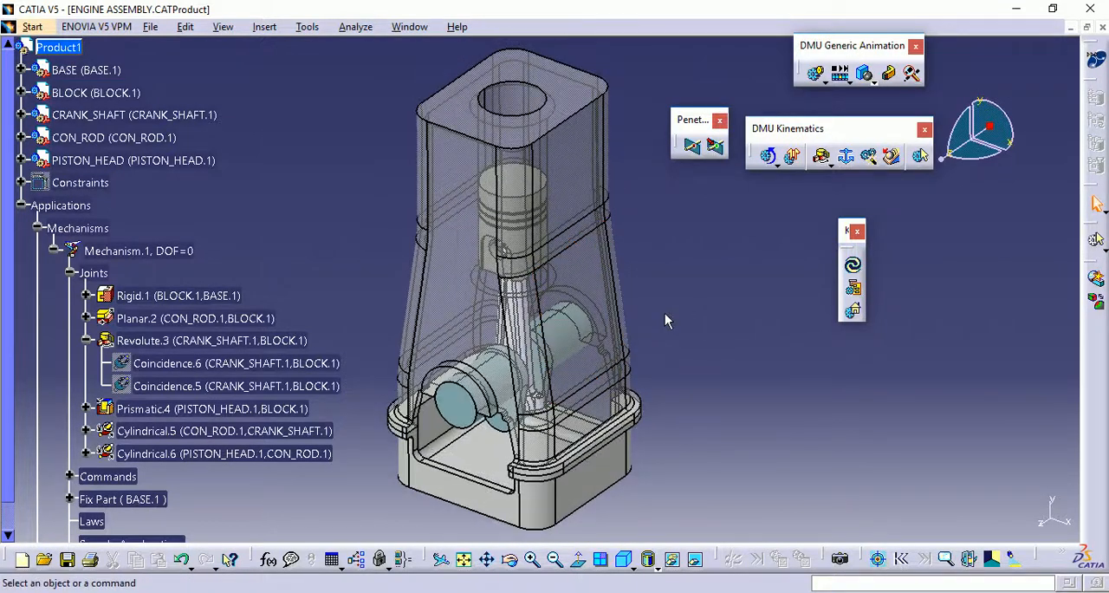